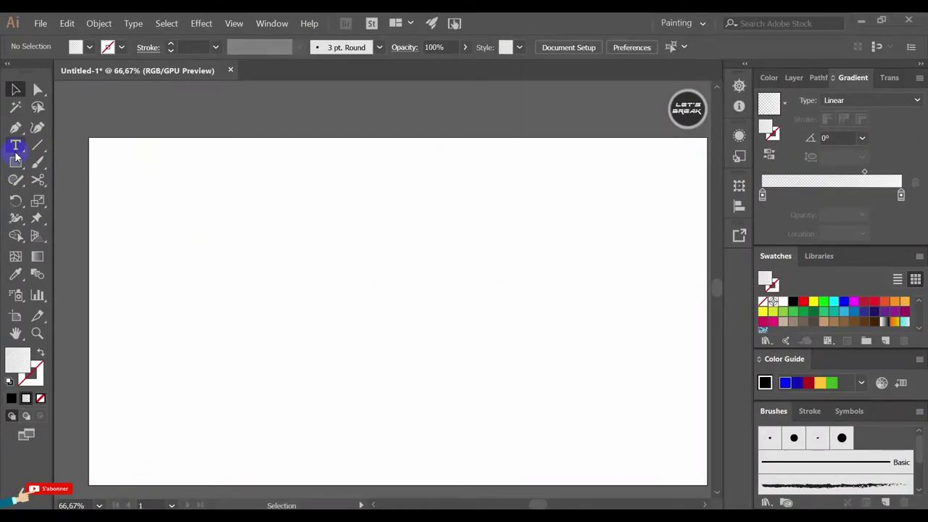
- Draw the stem's first curved edge with the Pen tool near the artboard centre
left_click(16, 152)
key("p")
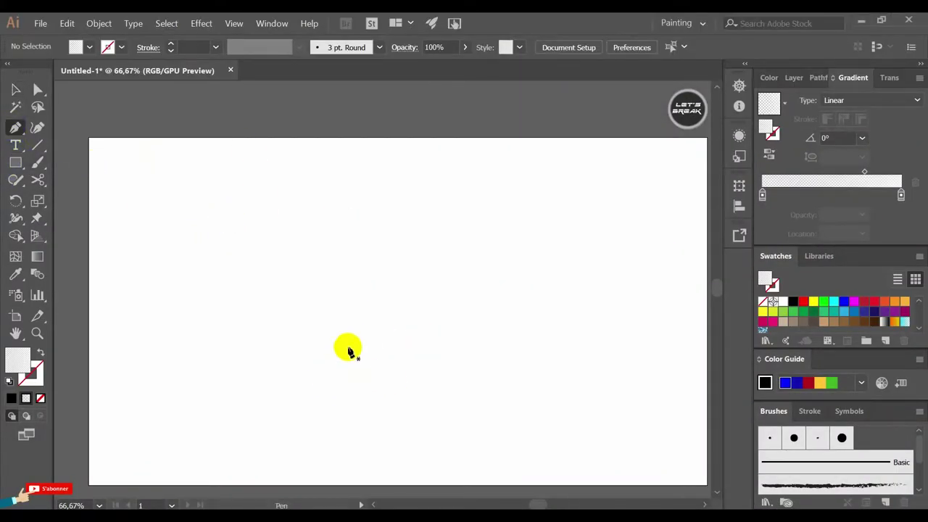
left_click(348, 365)
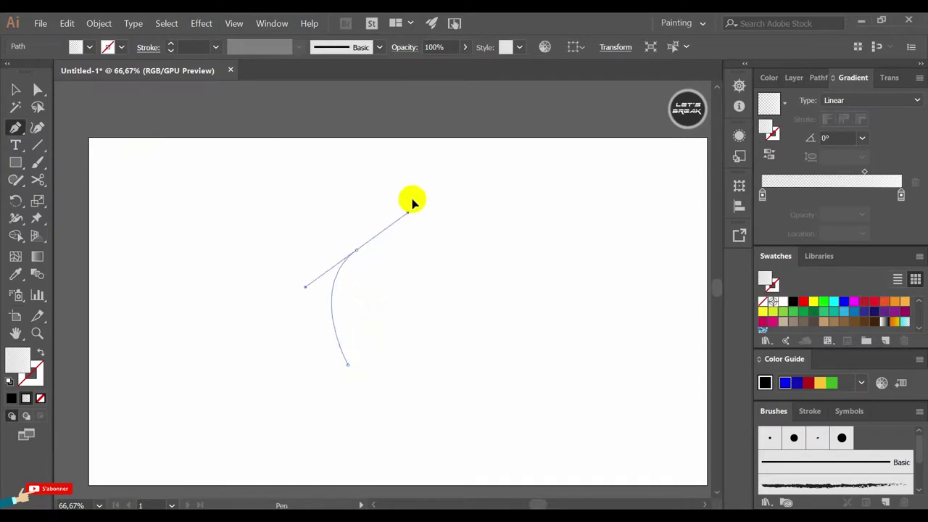
left_click_drag(357, 251, 459, 169)
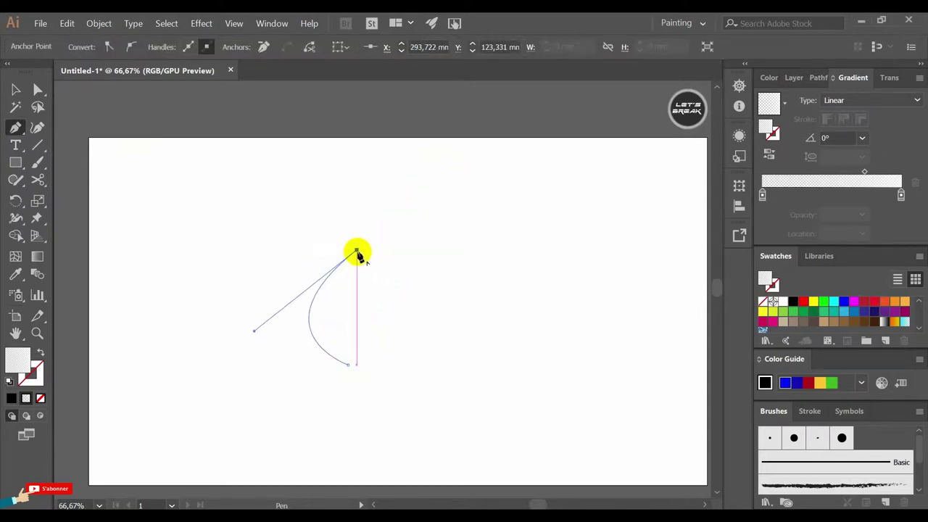
mouse_move(382, 225)
left_mouse_down()
mouse_move(435, 203)
mouse_move(467, 210)
mouse_move(424, 212)
mouse_move(433, 205)
left_mouse_up()
mouse_move(382, 225)
left_mouse_down()
mouse_move(370, 260)
mouse_move(199, 152)
mouse_move(129, 162)
mouse_move(370, 265)
mouse_move(367, 248)
left_mouse_up()
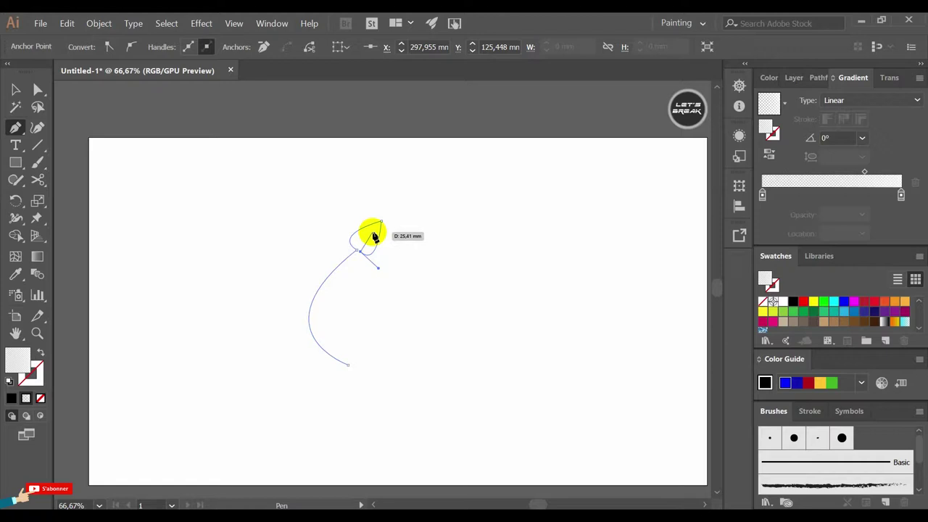
left_click_drag(356, 250, 355, 263)
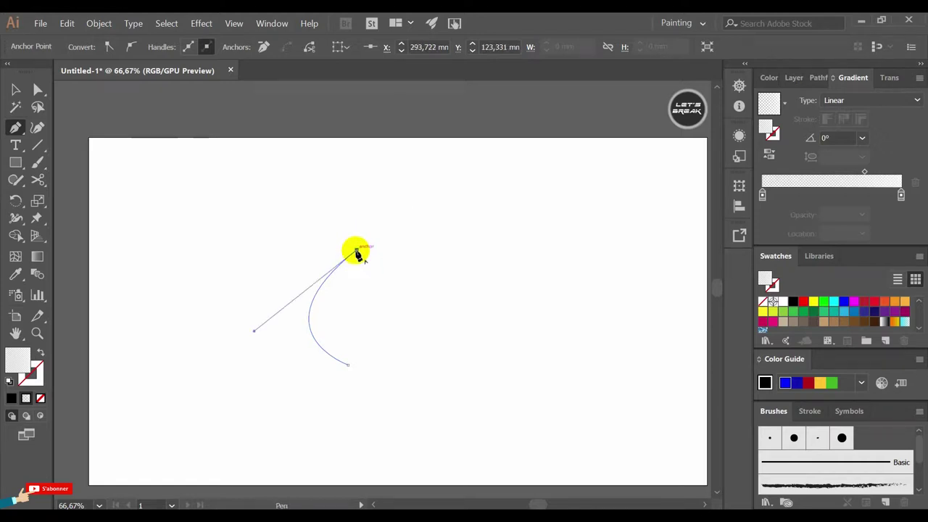
mouse_move(355, 250)
left_mouse_down()
mouse_move(348, 366)
mouse_move(353, 356)
mouse_move(359, 366)
mouse_move(400, 372)
mouse_move(446, 421)
left_mouse_up()
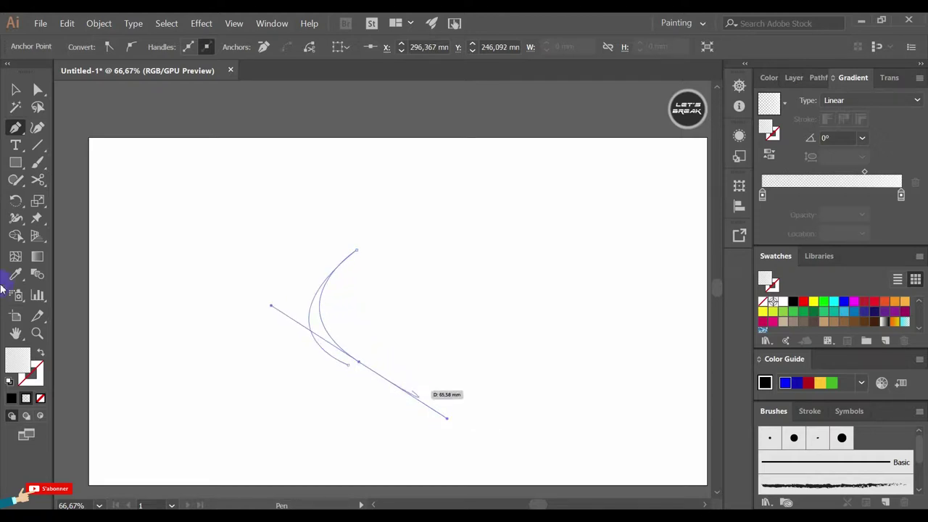
- Give the path a cyan stroke and no fill
left_click(834, 301)
left_click(41, 355)
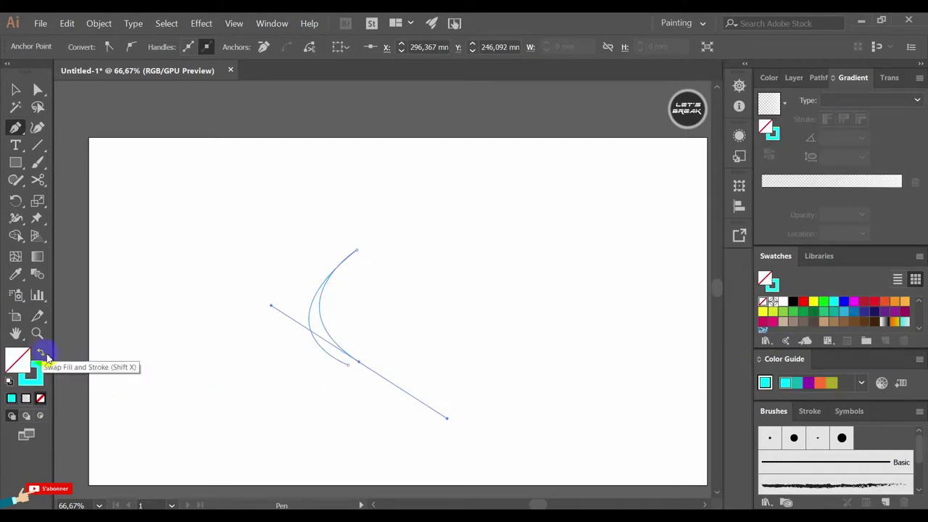
left_click(16, 127)
left_click(356, 249)
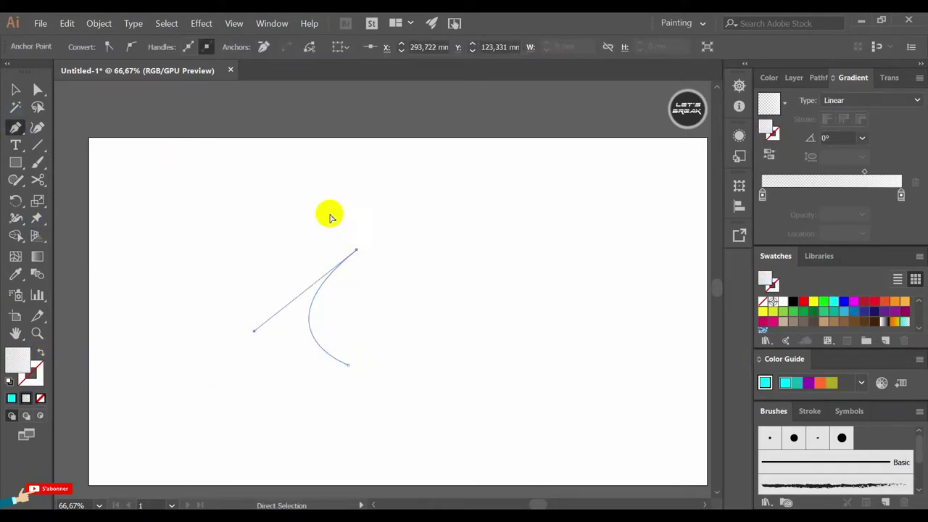
left_click(41, 355)
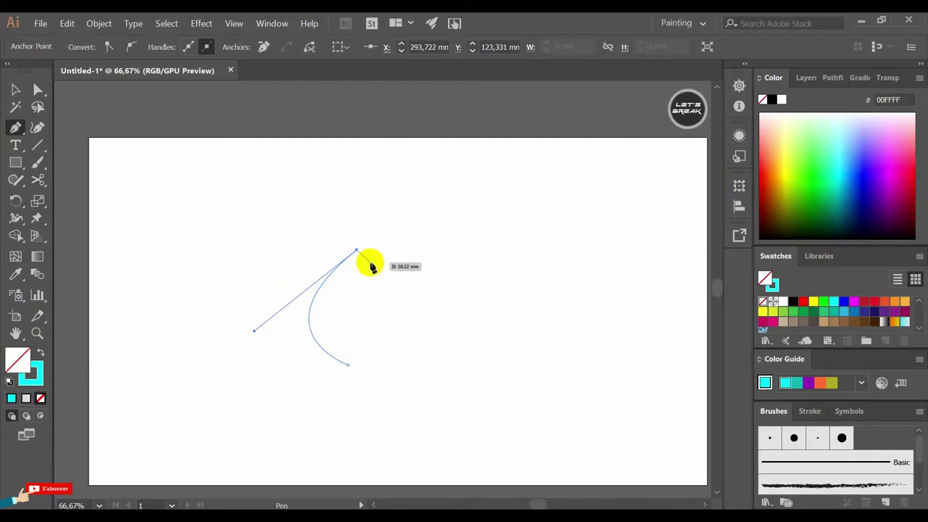
- Draw the stem's other curved edge and close it into a thin crescent
mouse_move(352, 358)
left_mouse_down()
mouse_move(446, 391)
mouse_move(434, 394)
left_mouse_up()
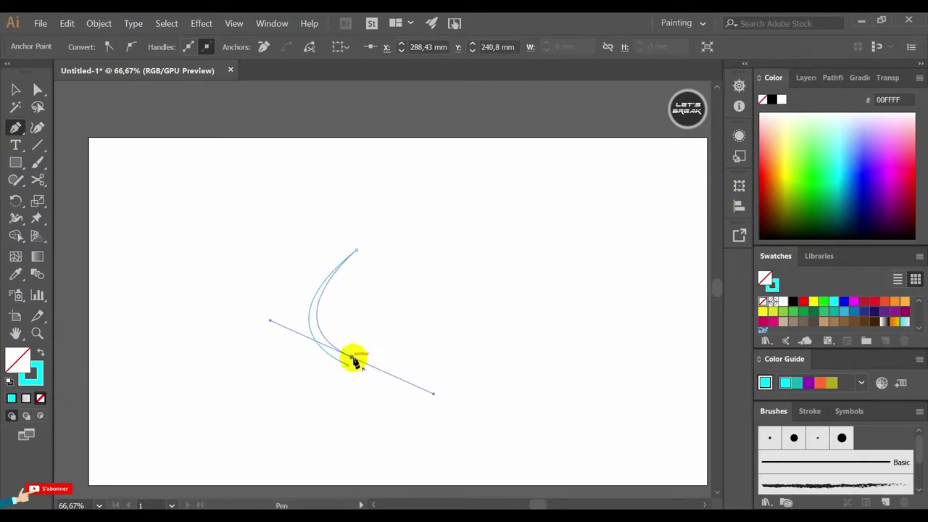
left_click(382, 367, "ctrl")
left_click(348, 366, "ctrl")
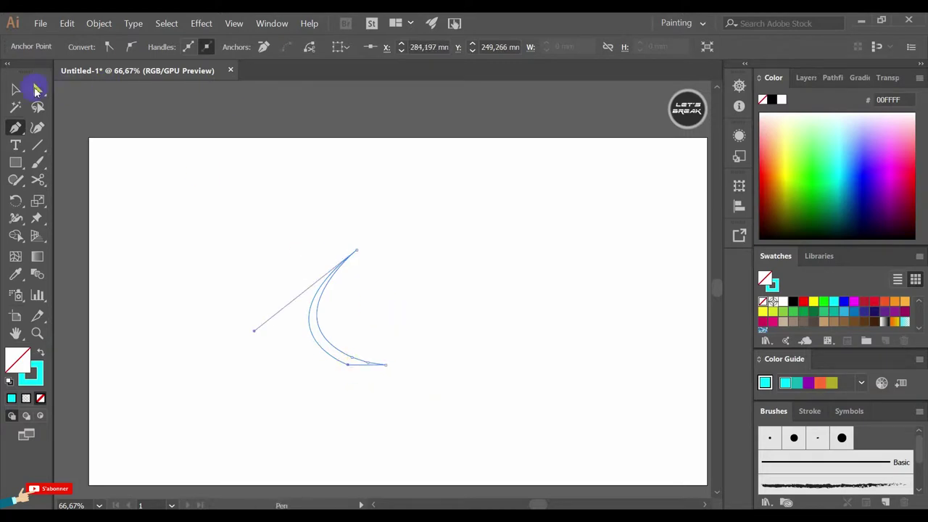
key("v")
left_click(449, 179)
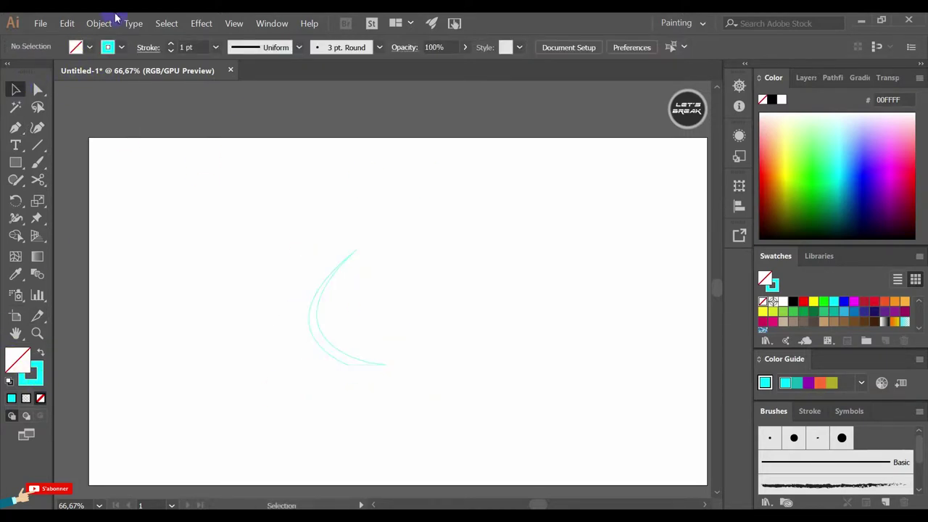
- Change the stem outline's stroke colour to black
left_click(122, 47)
left_click(254, 381)
key("ctrl+a")
left_click(125, 49)
left_click(177, 332)
left_click(172, 275)
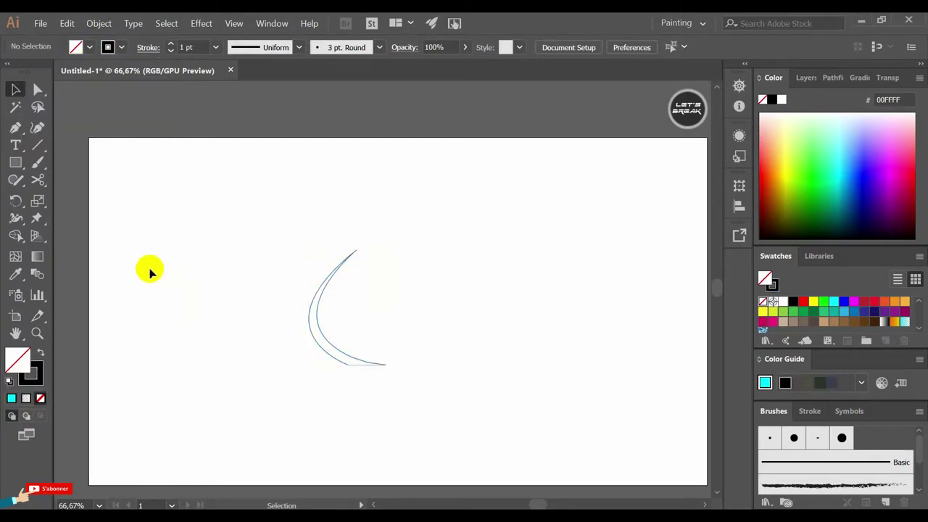
- Draw a pointed leaf with a narrow vein slit at the stem's top end
left_click(16, 128)
left_click(348, 251)
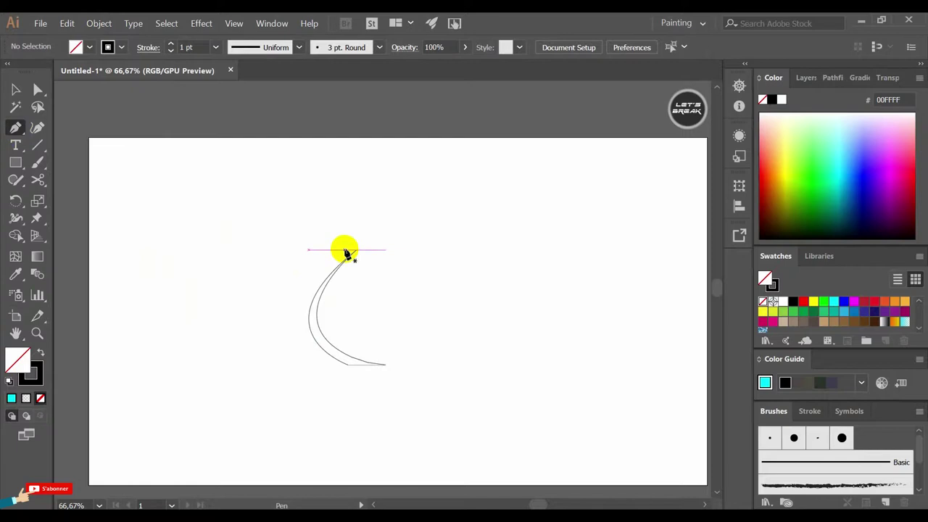
left_click_drag(347, 252, 346, 265)
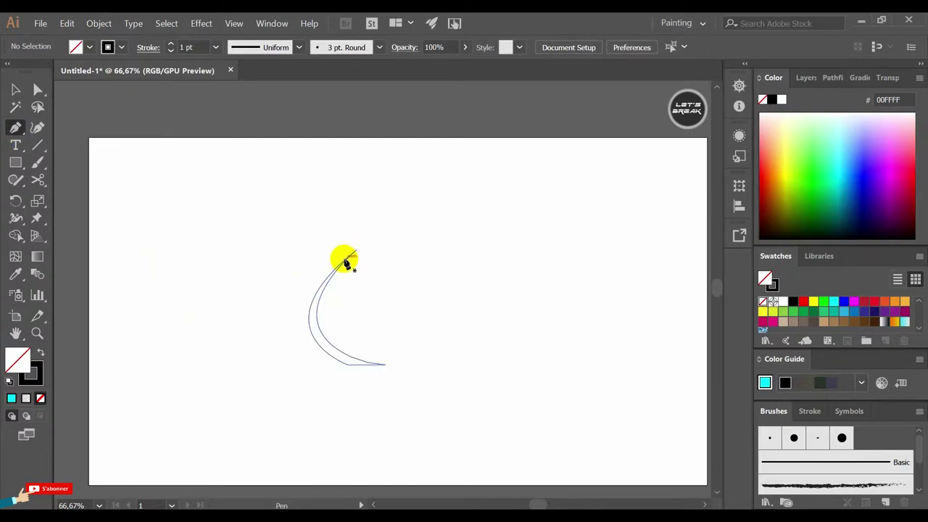
mouse_move(350, 263)
left_mouse_down()
mouse_move(327, 279)
mouse_move(381, 225)
mouse_move(445, 213)
mouse_move(429, 209)
left_mouse_up()
left_click(351, 253)
left_click_drag(382, 228, 361, 265)
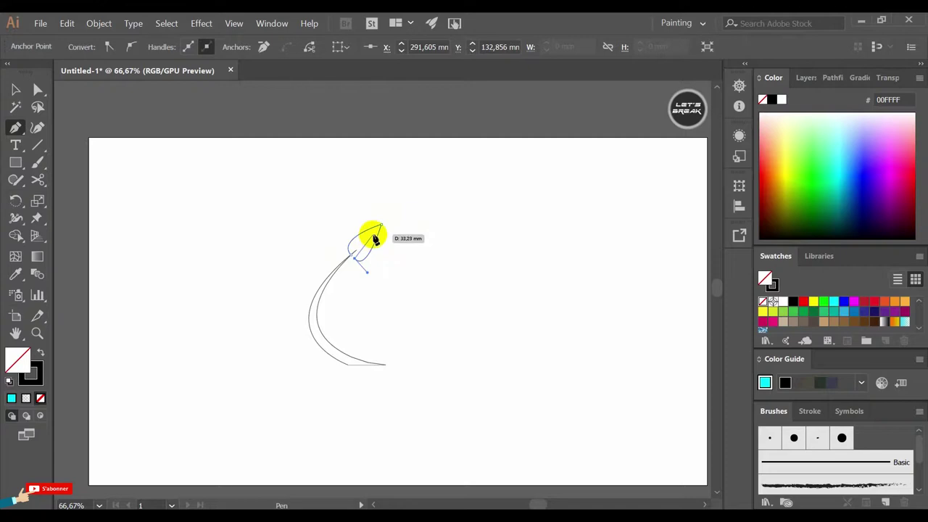
left_click_drag(353, 261, 362, 268)
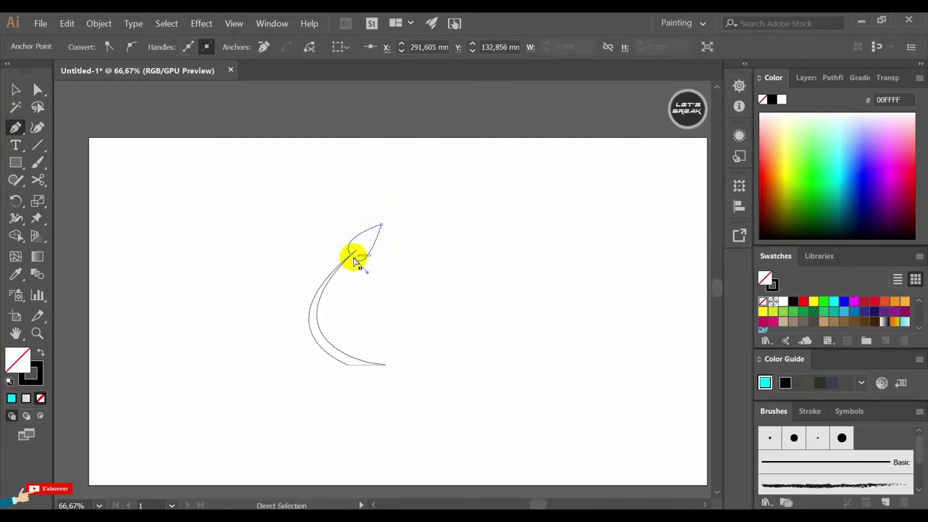
scroll(357, 262, "up", 4)
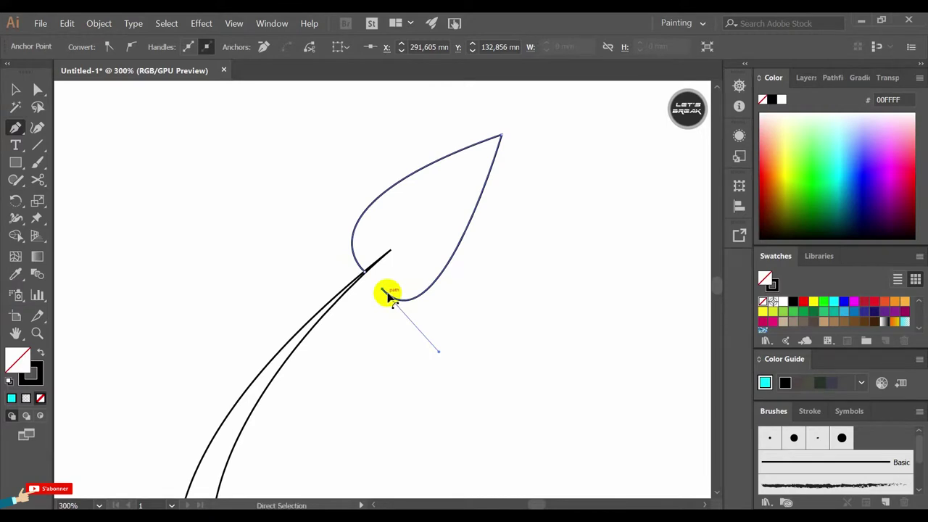
mouse_move(370, 276)
left_mouse_down()
mouse_move(340, 209)
mouse_move(307, 201)
mouse_move(421, 221)
mouse_move(467, 183)
left_mouse_up()
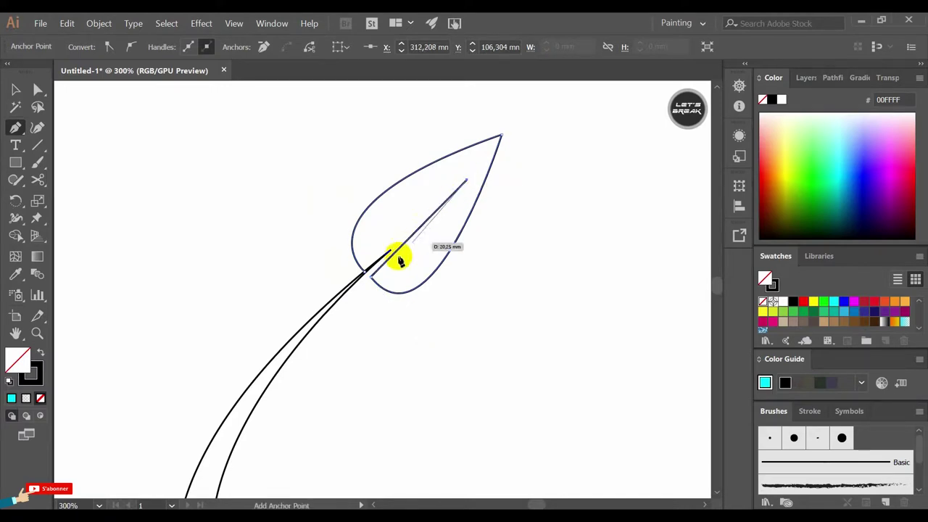
left_click(367, 274)
left_click(16, 88)
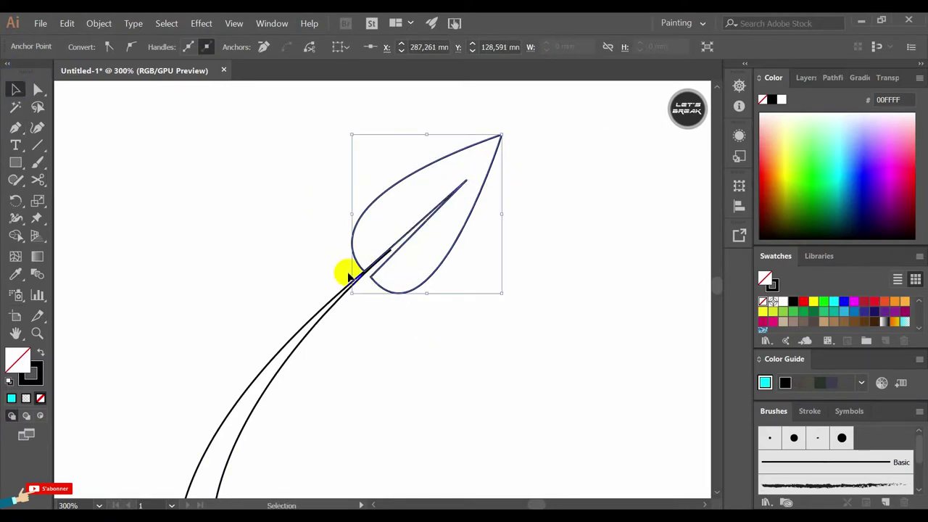
- Fill both the leaf and the stem with bright green
left_click_drag(419, 228, 405, 241)
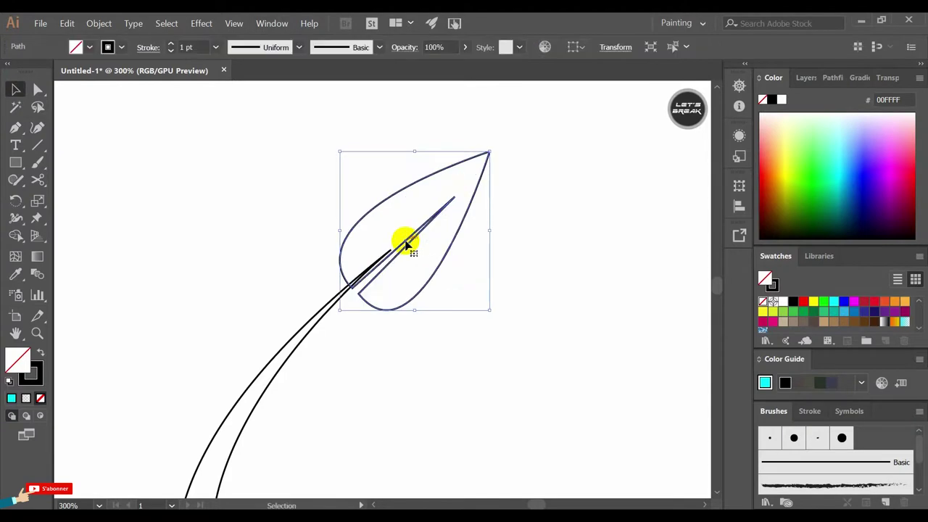
left_click(823, 301)
left_click(417, 380)
left_click(294, 328)
left_click(823, 301)
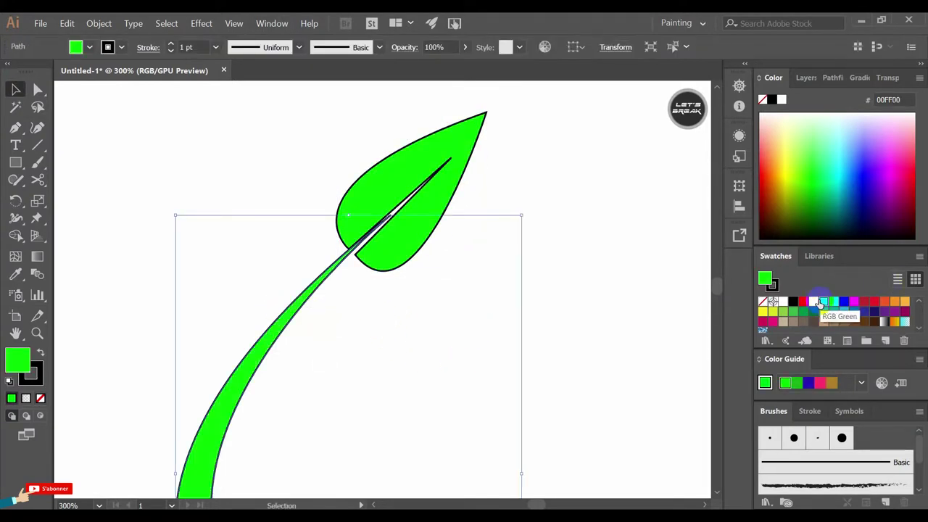
left_click(559, 329)
- Move the leaf up onto the top of the stem and fine-tune its position
left_click(422, 191)
left_click_drag(423, 191, 422, 181)
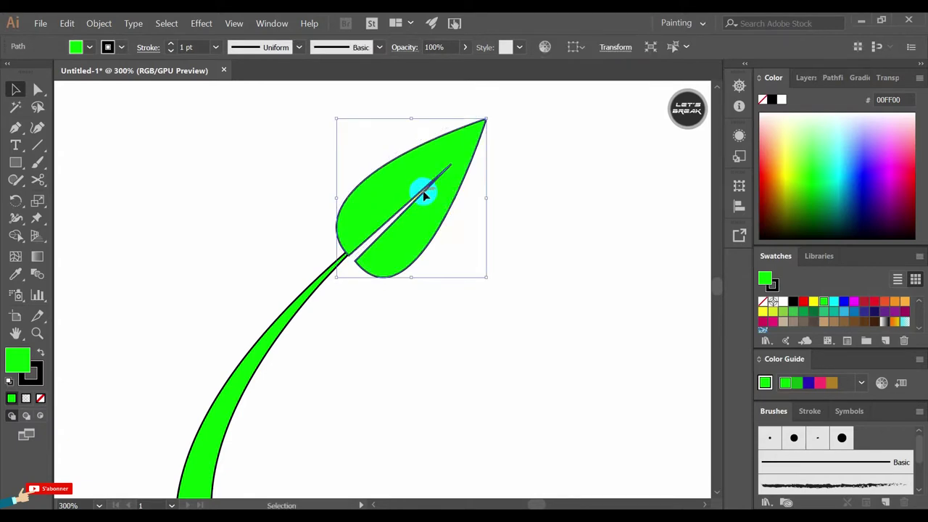
left_click(428, 324)
left_click_drag(420, 194, 417, 195)
left_click(456, 365)
left_click(290, 297)
left_click(816, 79)
left_click(767, 114)
left_click(632, 201)
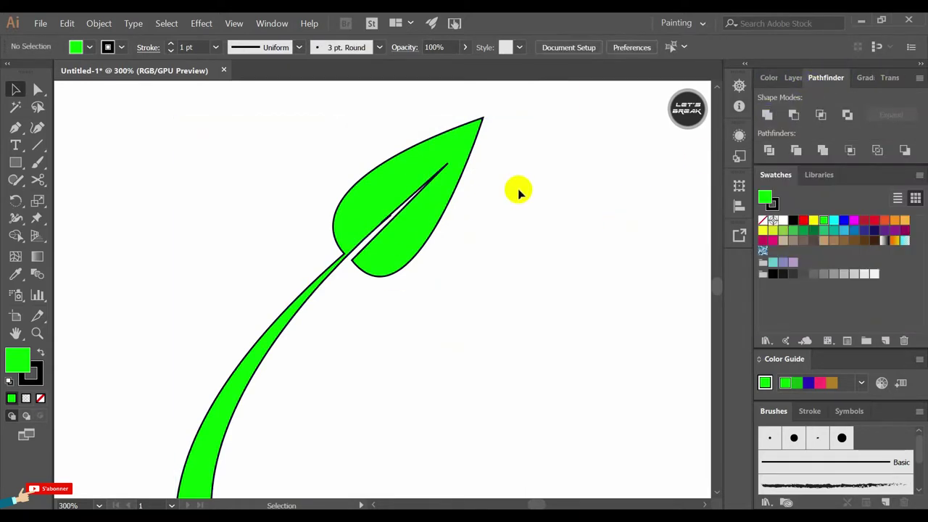
left_click_drag(414, 195, 419, 203)
left_click(408, 201)
- Rotate the leaf slightly so it sits naturally on the stem
left_click(549, 116)
left_click(297, 312)
left_click(543, 168)
left_click(475, 134)
left_click_drag(487, 119, 486, 135)
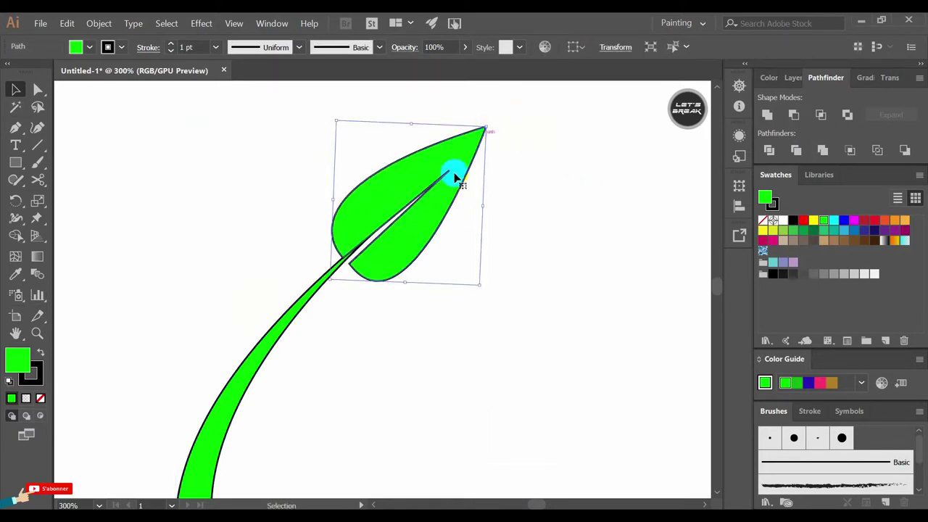
left_click(394, 310)
left_click(294, 339)
left_click(585, 235)
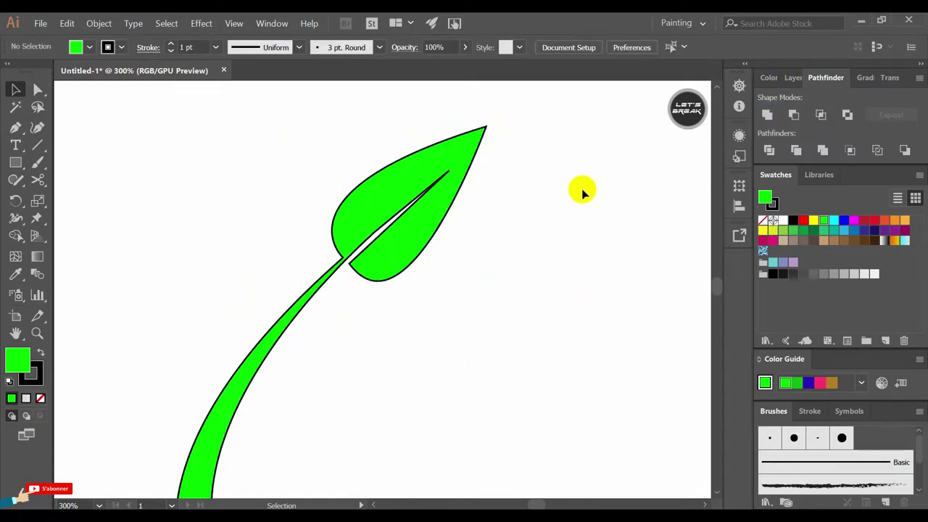
- Place three leaf copies: right of the stem, left of it, and upper right
key("ctrl+minus")
key("ctrl+minus")
key("ctrl+minus")
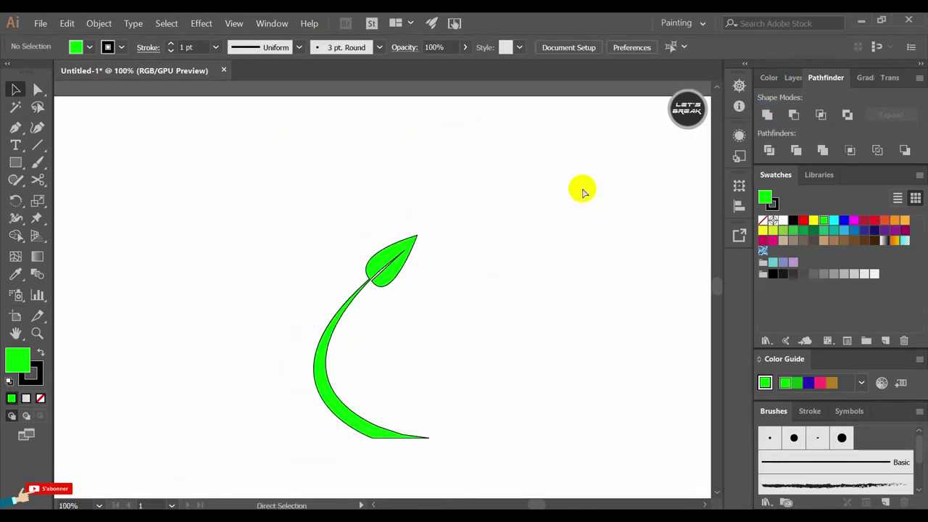
left_click(408, 278)
left_click(435, 270)
left_click(404, 271)
left_click_drag(406, 272, 439, 335)
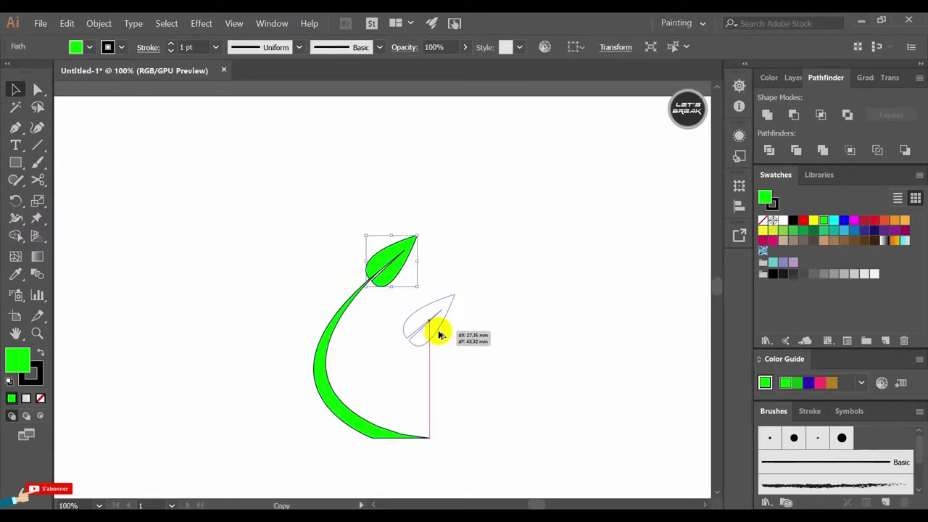
left_click_drag(408, 261, 308, 306)
left_click_drag(399, 279, 506, 264)
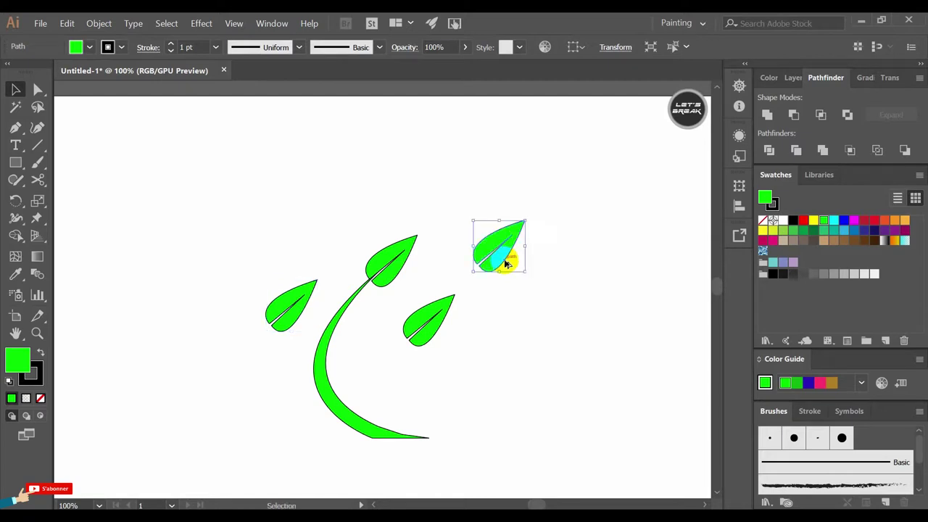
- Unite the stem with its top leaf and set the stem's stroke to None
left_click(373, 246)
left_click(360, 296)
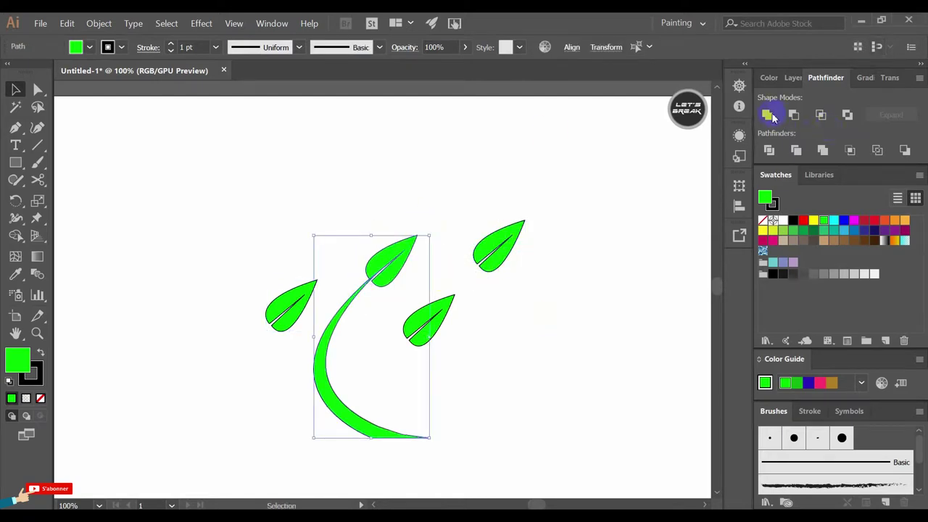
left_click(519, 372)
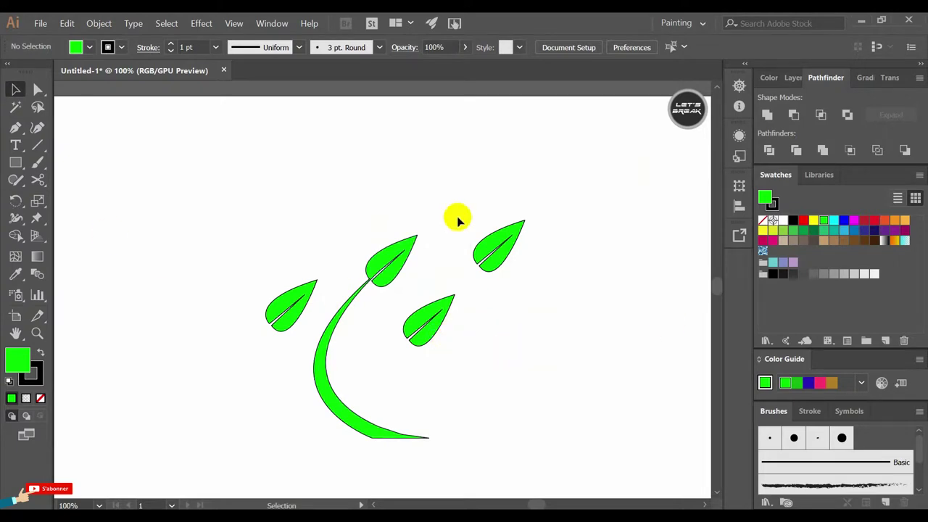
left_click(356, 290)
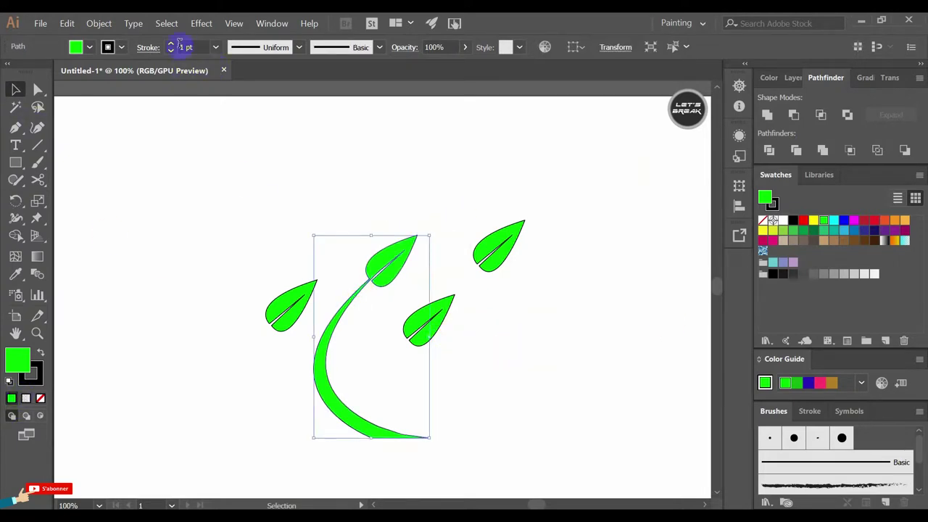
left_click(122, 48)
left_click(10, 74)
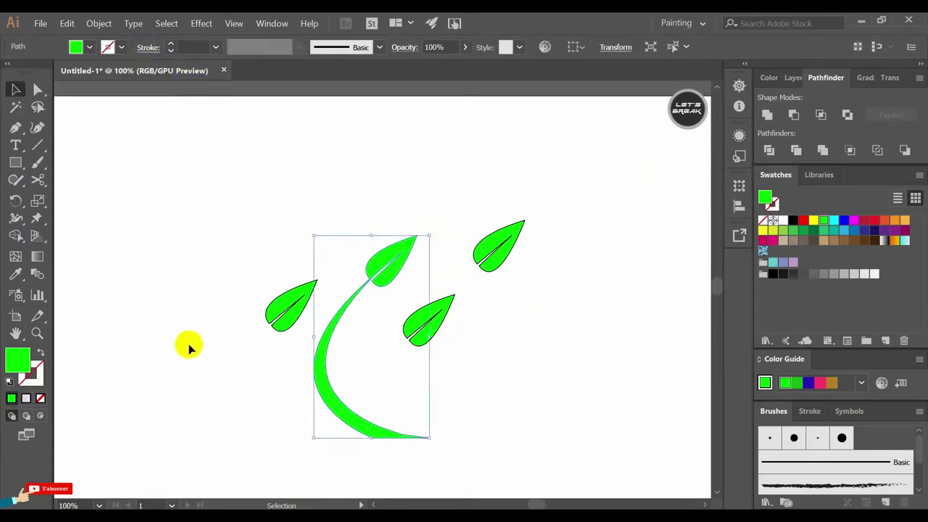
left_click(132, 313)
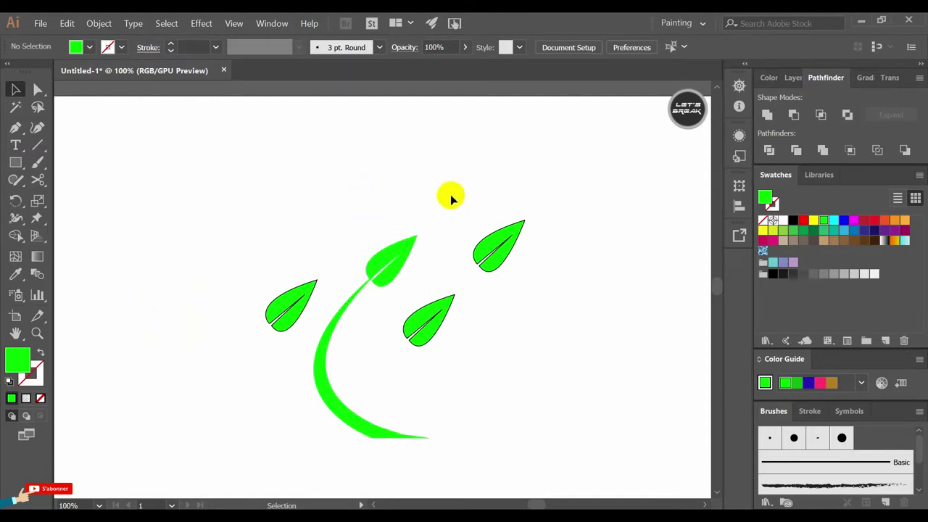
left_click(452, 299)
- Rotate and position the right and left leaves beside the stem's lower curve
mouse_move(460, 291)
left_mouse_down()
mouse_move(472, 310)
mouse_move(230, 282)
left_mouse_up()
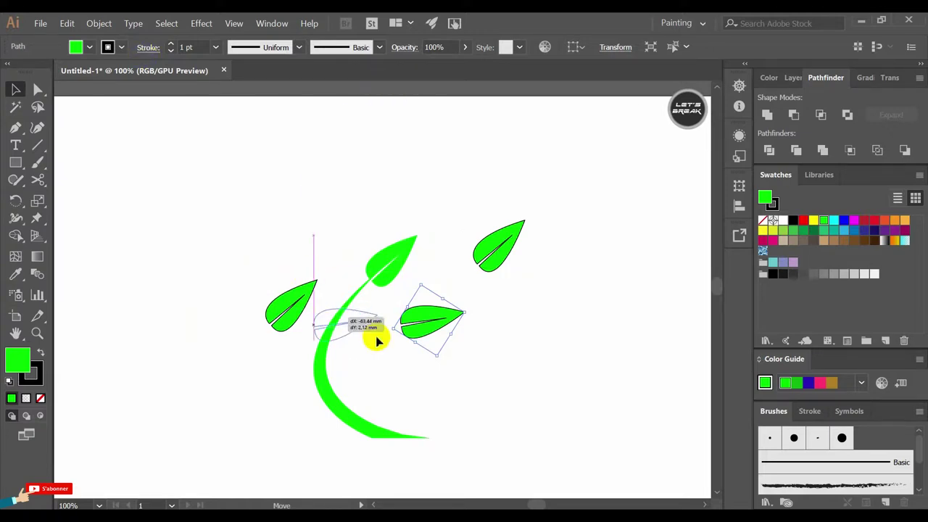
mouse_move(230, 281)
left_mouse_down()
mouse_move(371, 377)
mouse_move(403, 358)
mouse_move(392, 367)
left_mouse_up()
left_click(333, 283)
left_click(324, 279)
left_click_drag(331, 269, 250, 261)
left_click_drag(292, 324, 287, 373)
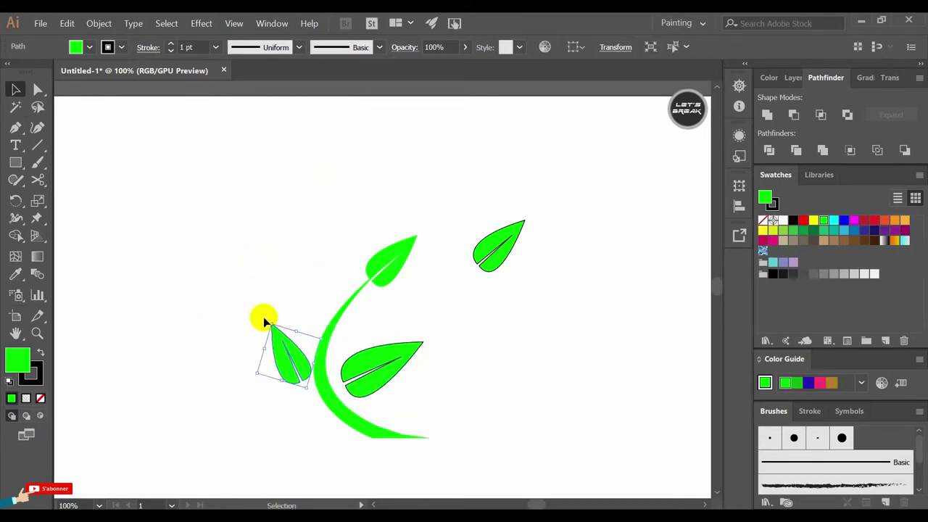
left_click_drag(268, 319, 280, 356)
left_click(462, 340)
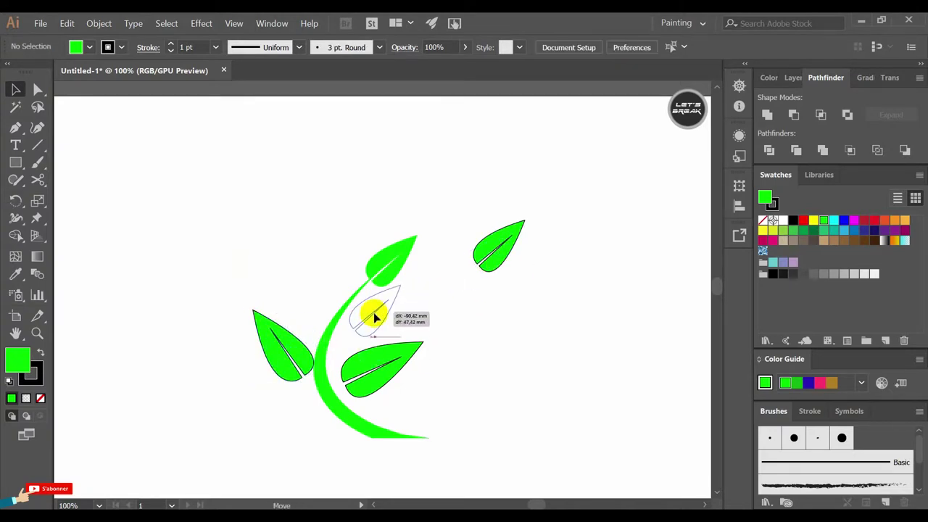
- Move the top-right leaf onto the stem, add an upright leaf copy above the left leaf, and angle the middle-right leaf
left_click_drag(499, 250, 367, 325)
mouse_move(402, 290)
left_mouse_down()
mouse_move(383, 324)
mouse_move(335, 293)
mouse_move(352, 261)
left_mouse_up()
left_click(464, 298)
left_click_drag(297, 247, 328, 290)
left_click_drag(322, 257, 341, 286)
left_click(369, 327)
left_click_drag(414, 290, 373, 316)
left_click(449, 256)
- Select all the plant artwork and set its stroke to None
key("ctrl+a")
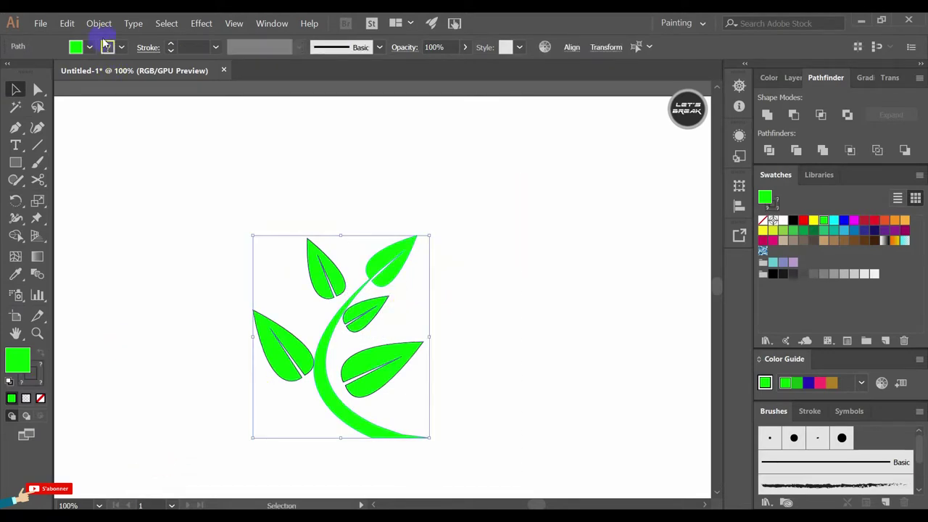
left_click(123, 48)
left_click(13, 73)
left_click(507, 194)
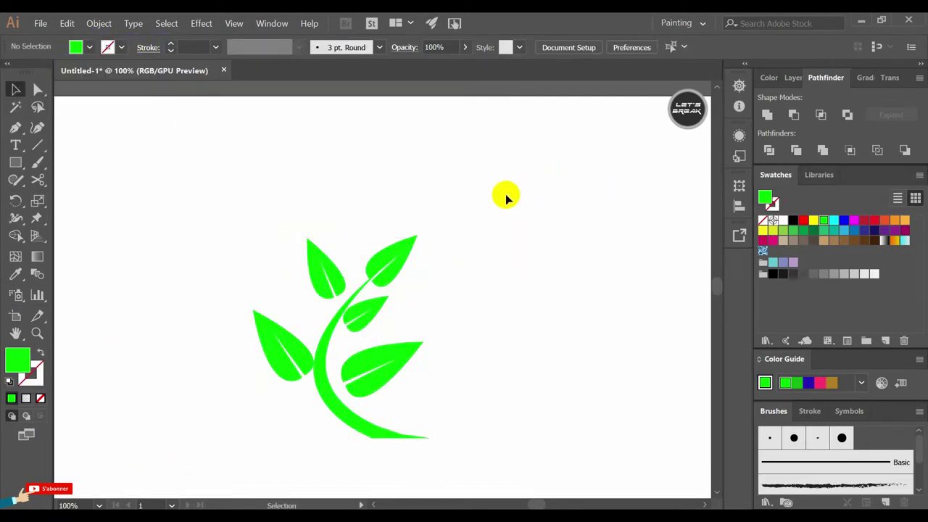
- Draw a circle over the plant, set its fill to None, and move it
left_click_drag(16, 162, 76, 195)
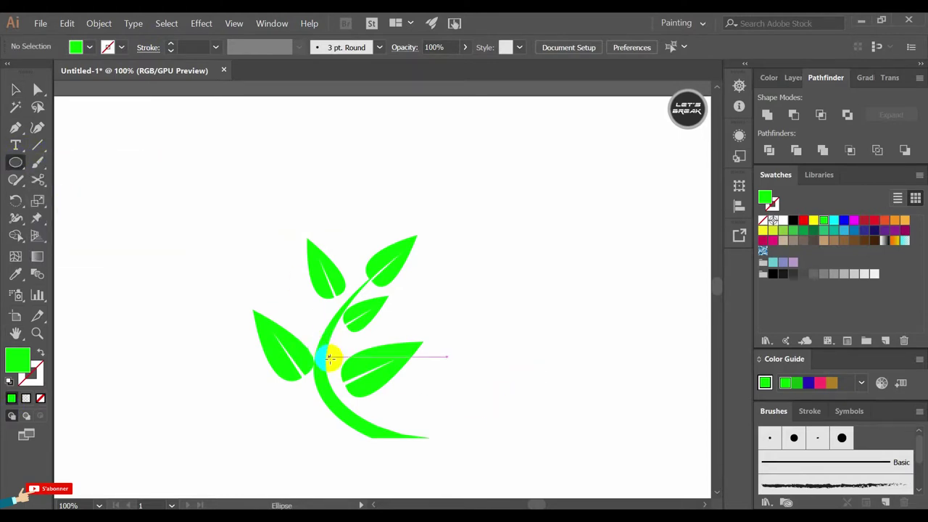
left_click_drag(333, 361, 405, 234)
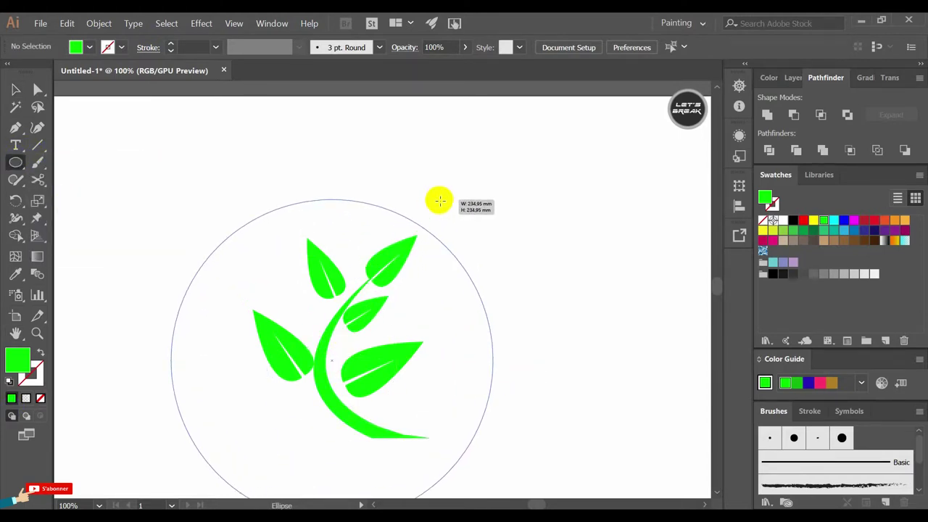
left_click(16, 89)
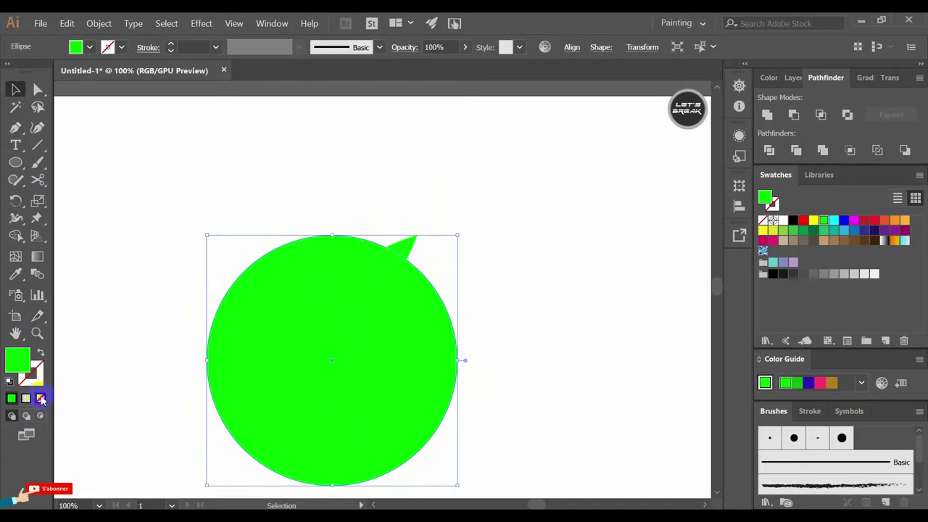
left_click(42, 398)
left_click_drag(441, 311, 481, 265)
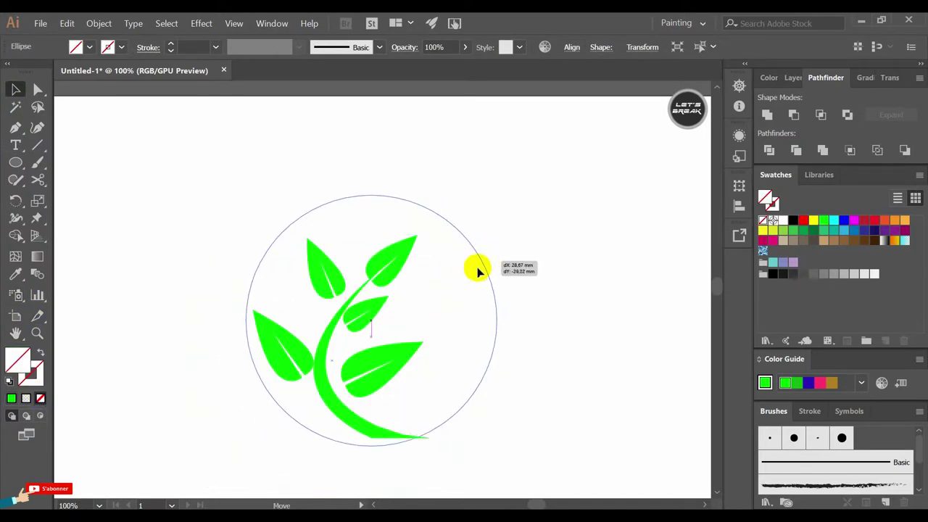
left_click_drag(481, 264, 472, 267)
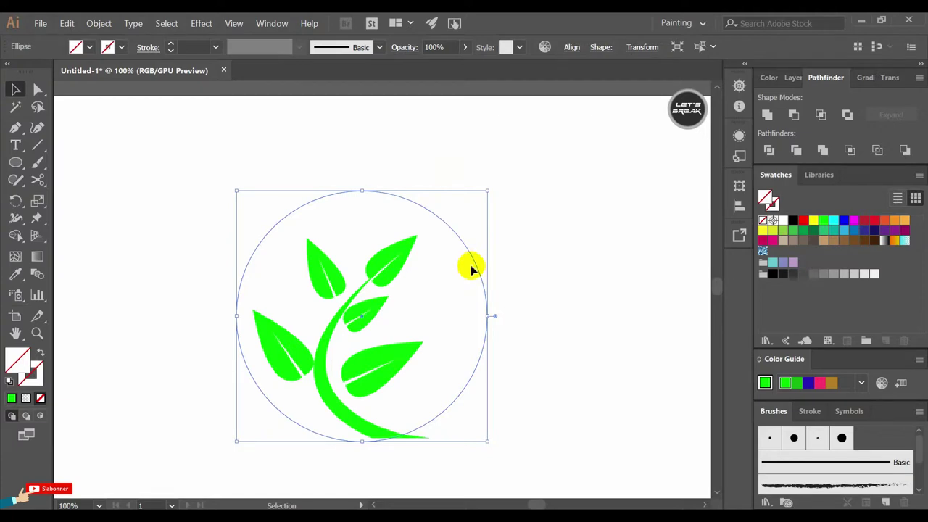
left_click(471, 270)
- Draw a new circle and move and resize it to surround the plant
left_click(15, 163)
mouse_move(372, 438)
left_mouse_down()
mouse_move(356, 310)
mouse_move(277, 232)
mouse_move(338, 203)
mouse_move(306, 181)
mouse_move(301, 161)
mouse_move(355, 190)
mouse_move(207, 173)
mouse_move(257, 179)
left_mouse_up()
left_click(16, 89)
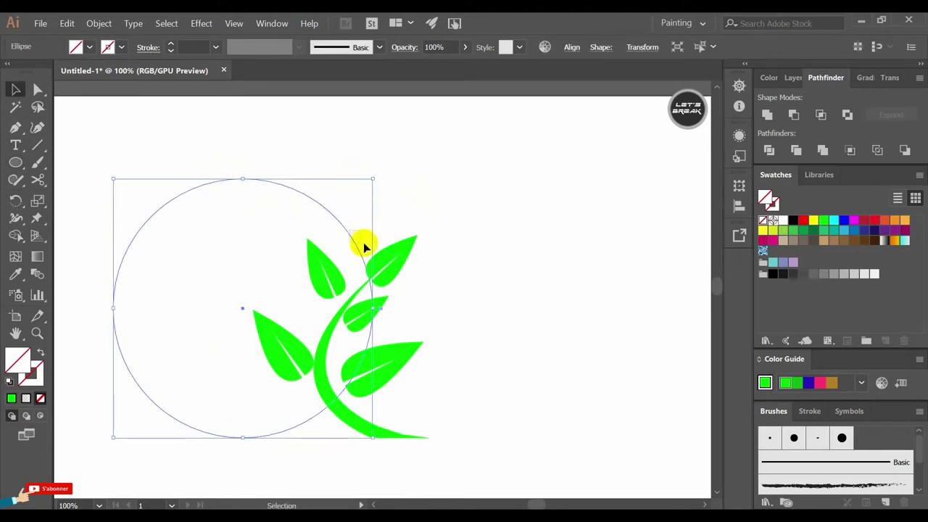
left_click_drag(351, 235, 489, 239)
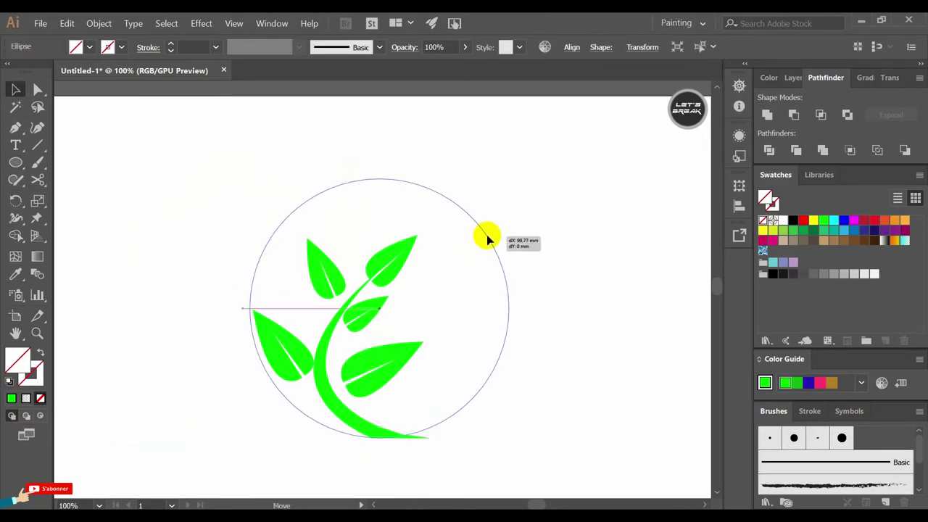
left_click_drag(489, 240, 487, 242)
left_click_drag(512, 179, 482, 214)
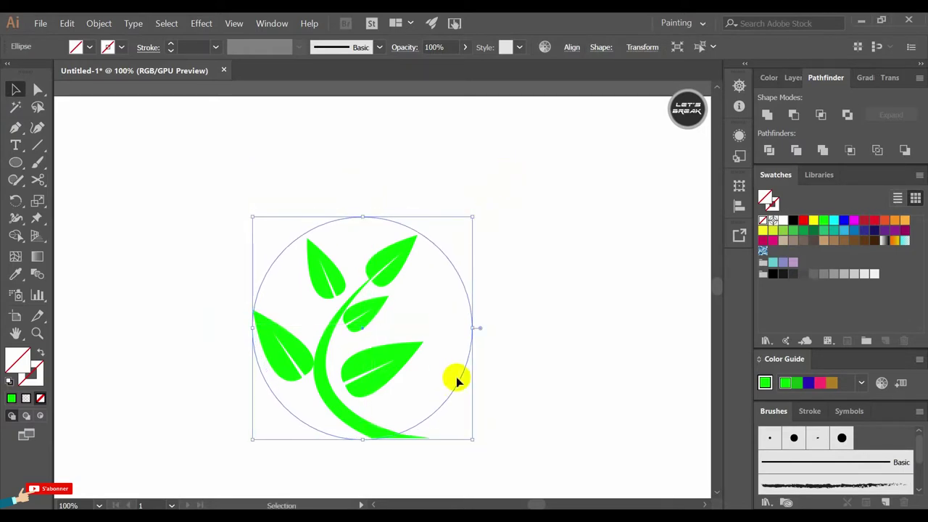
left_click_drag(473, 218, 461, 341)
left_click_drag(468, 216, 491, 194)
left_click_drag(476, 267, 475, 267)
left_click(560, 309)
- Reselect the invisible fill-less circle
left_click_drag(532, 218, 445, 293)
key("a")
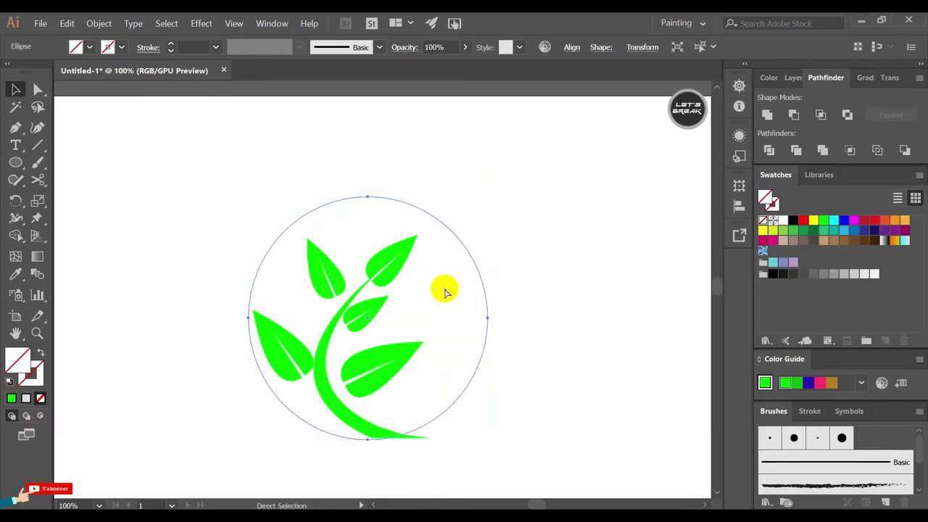
left_click(444, 292)
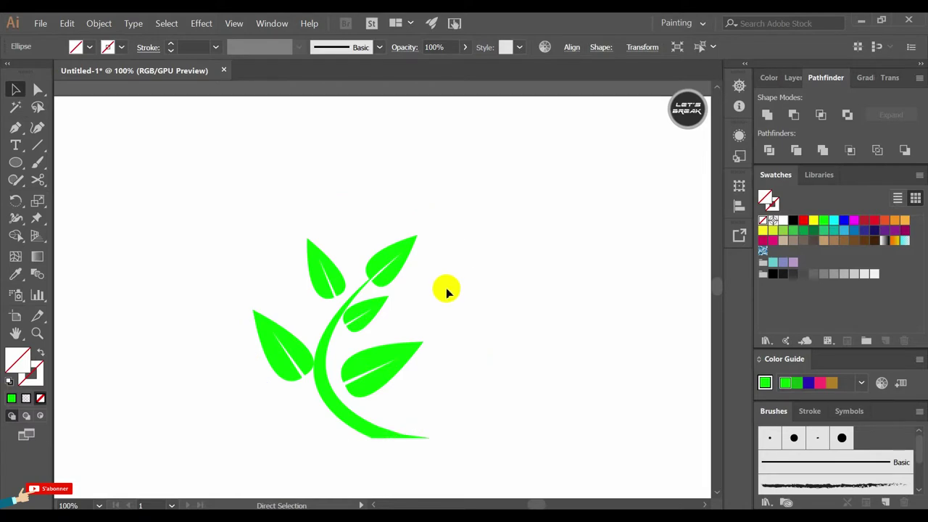
key("v")
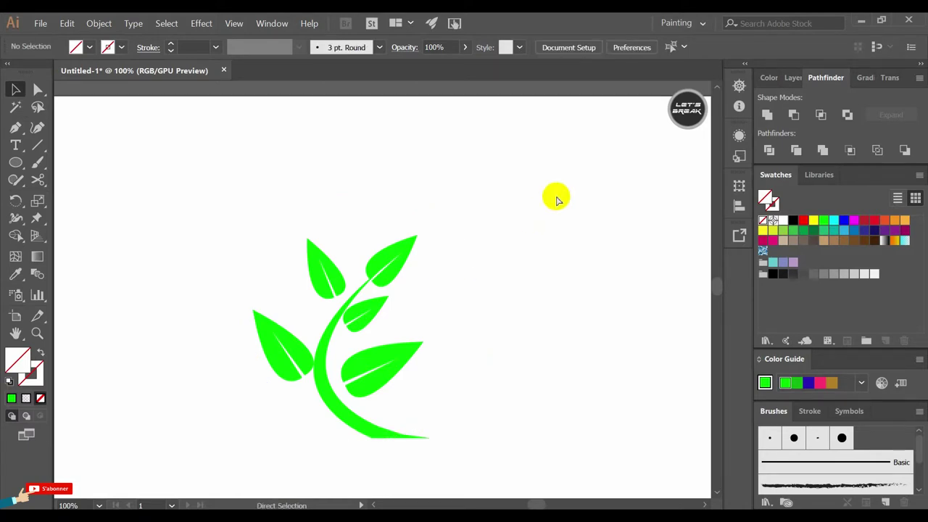
key("ctrl+a")
- Give the circle a black 22 pt stroke and nudge the ring to centre it around the plant
left_click_drag(450, 382, 435, 423)
left_click_drag(551, 224, 468, 290)
left_click(172, 48)
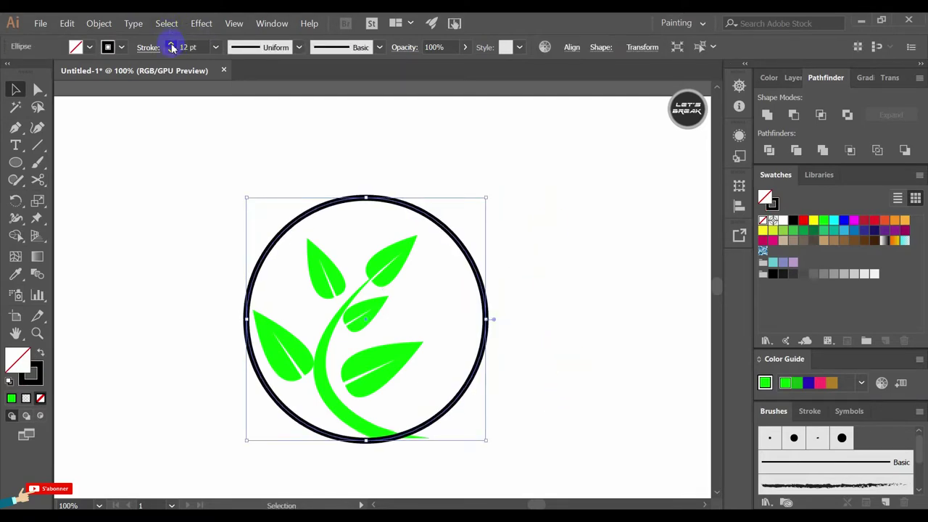
left_click(397, 464)
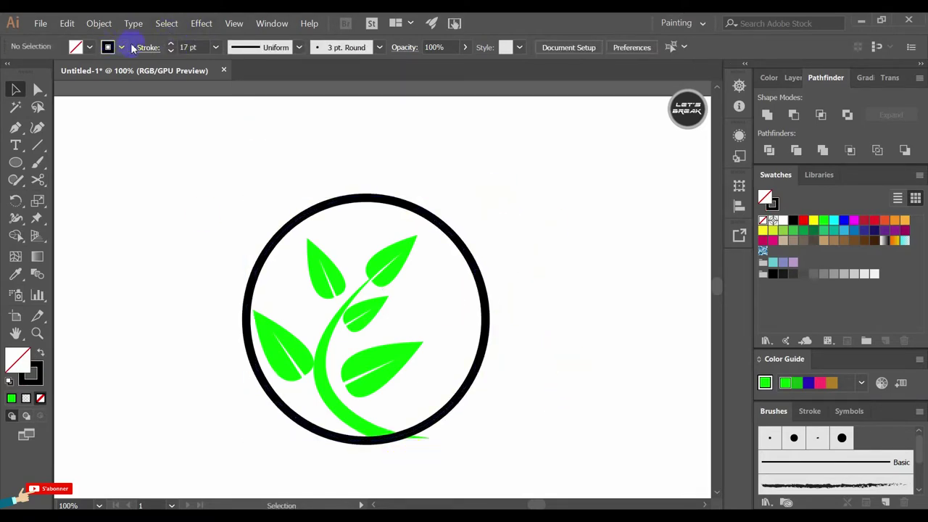
left_click(398, 209)
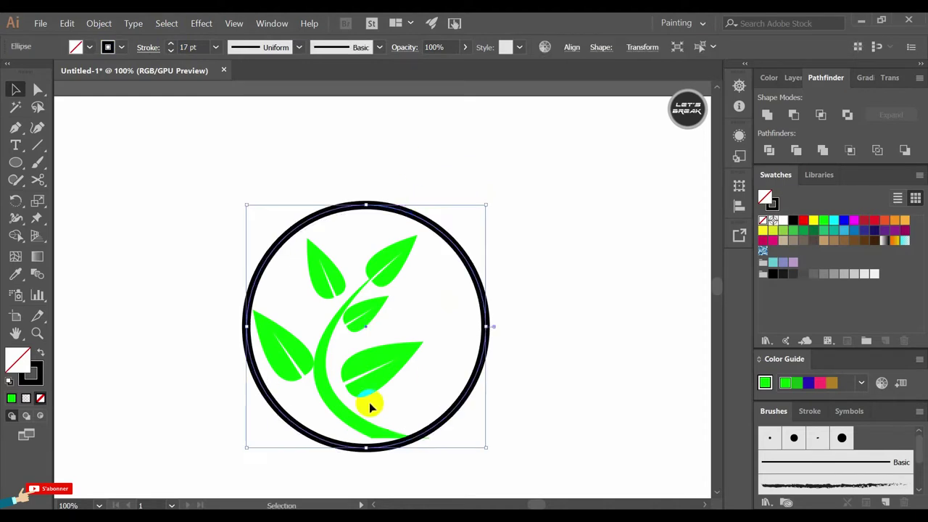
left_click_drag(293, 233, 296, 220)
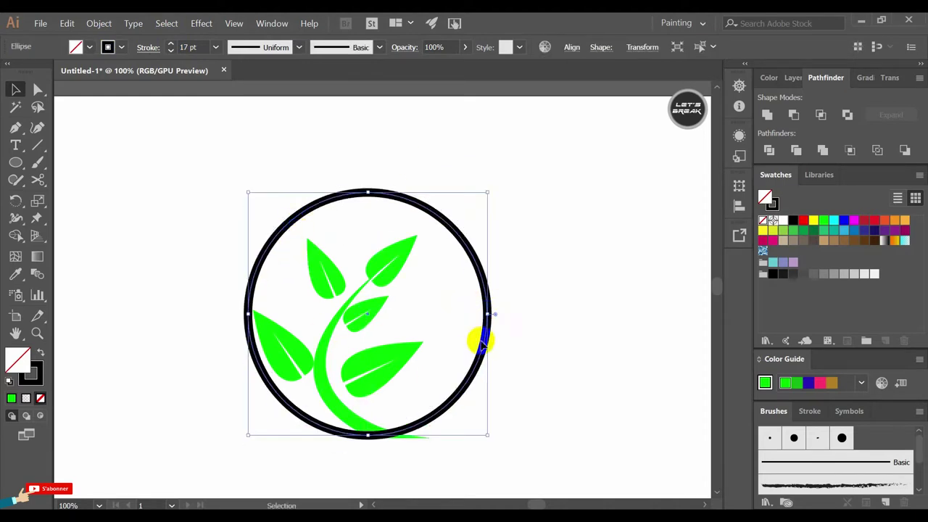
left_click_drag(481, 344, 483, 349)
left_click(171, 43)
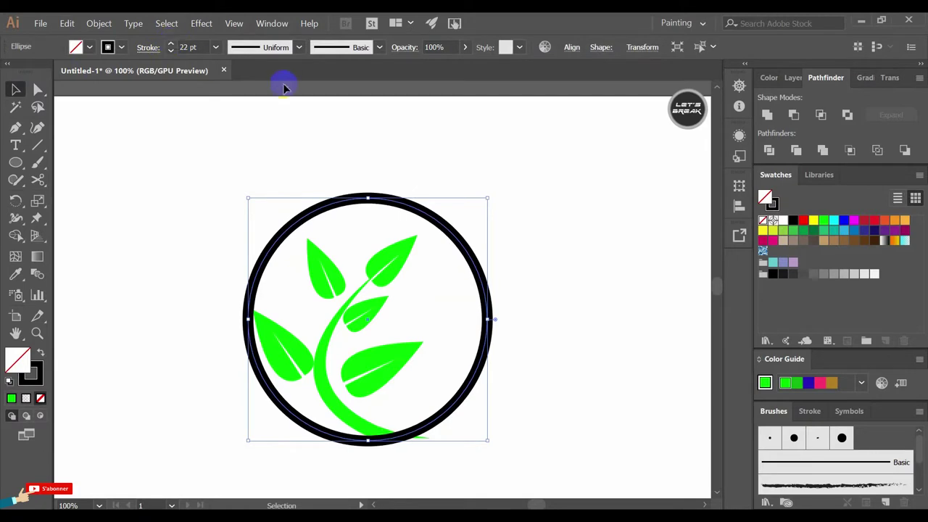
left_click_drag(310, 208, 301, 209)
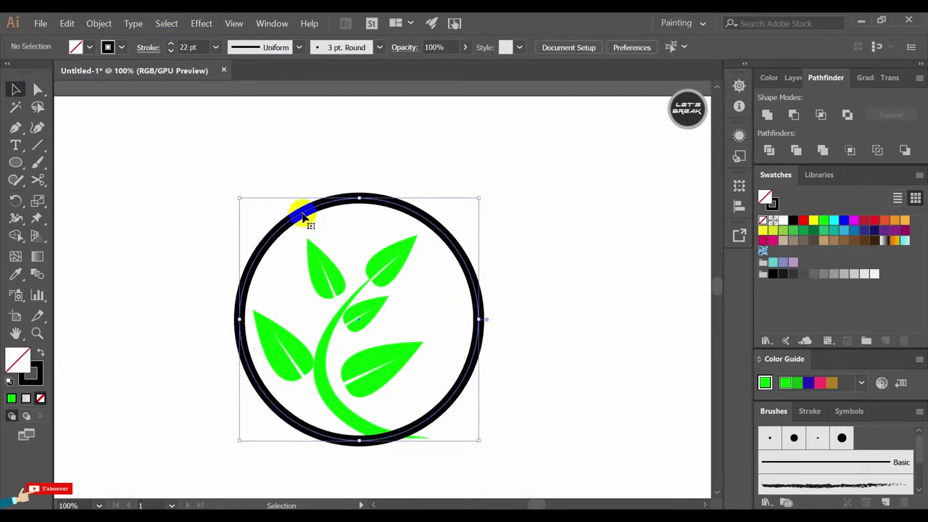
left_click(469, 445)
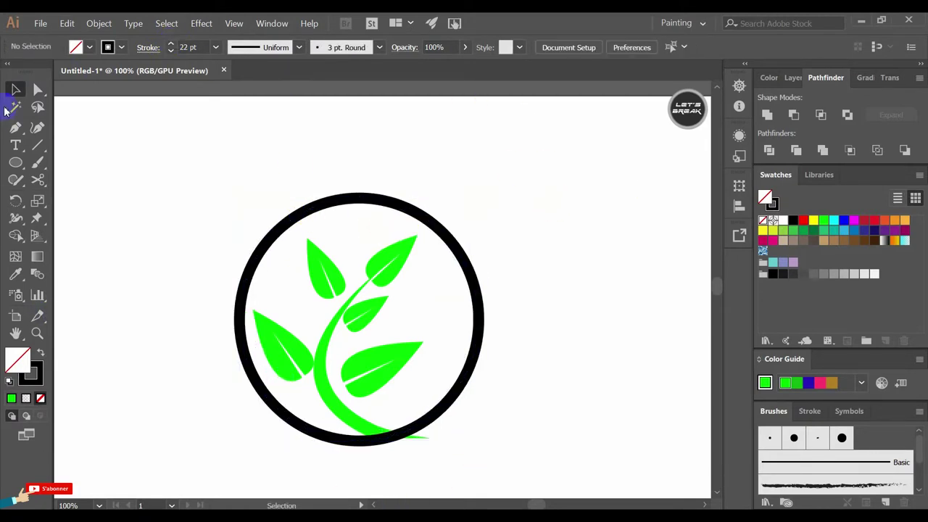
- Draw a small triangle at the stem tip and cut it from the stem with Minus Front
left_click_drag(436, 422, 395, 450)
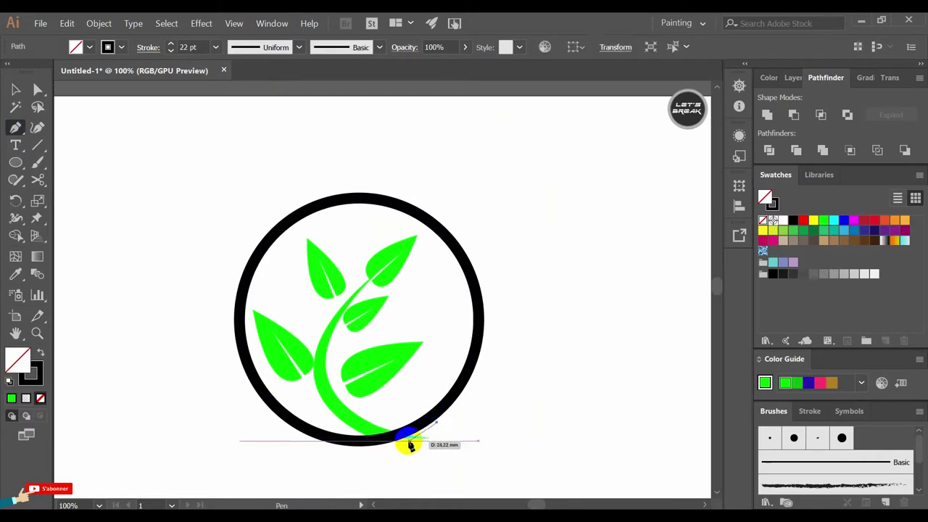
left_click(441, 463)
left_click(436, 422)
left_click(18, 89)
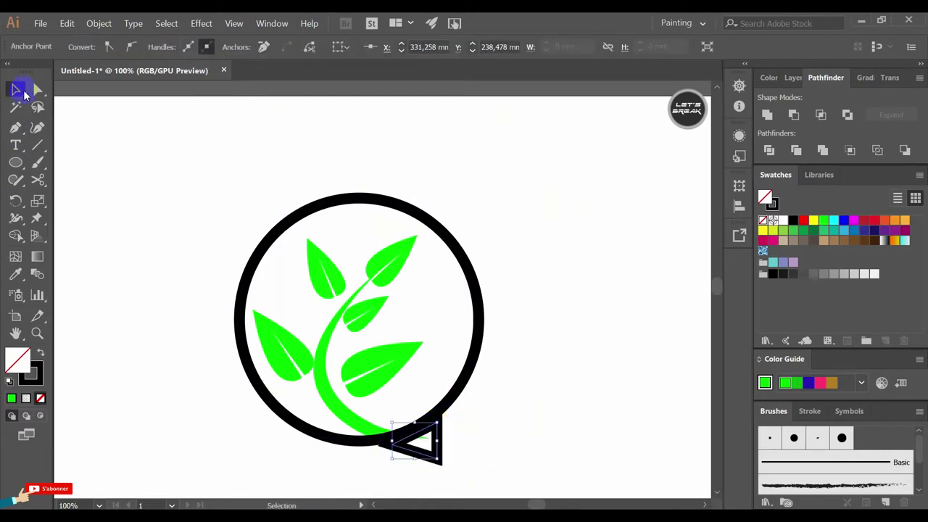
left_click(363, 425, "shift")
left_click(802, 116)
left_click(606, 306)
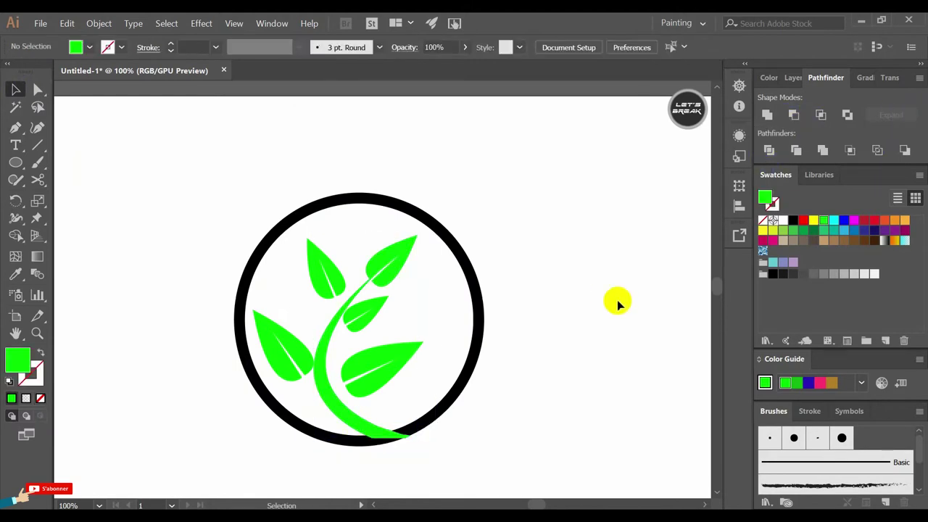
- Try uniting the plant with the ring, undo it, and select the ring alone
left_click(391, 442)
left_click(467, 373, "shift")
left_click(767, 114)
key("ctrl+z")
left_click(428, 231)
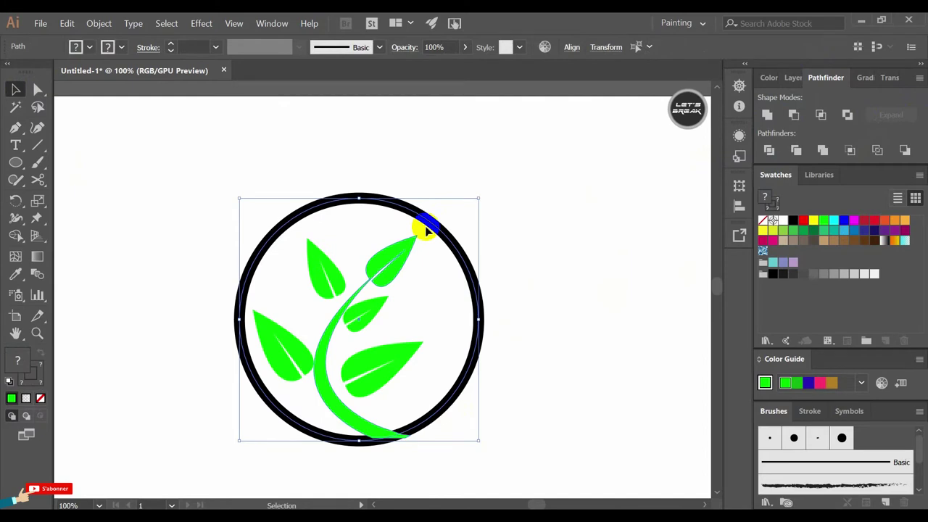
left_click(440, 219)
left_click(452, 258)
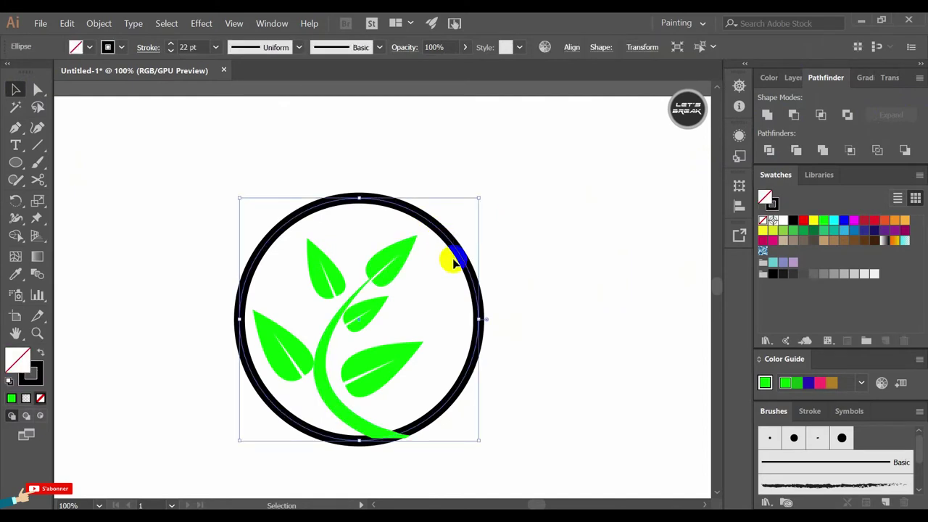
- Expand the ring's stroke into a filled shape and unite it with the stem
left_click(98, 23)
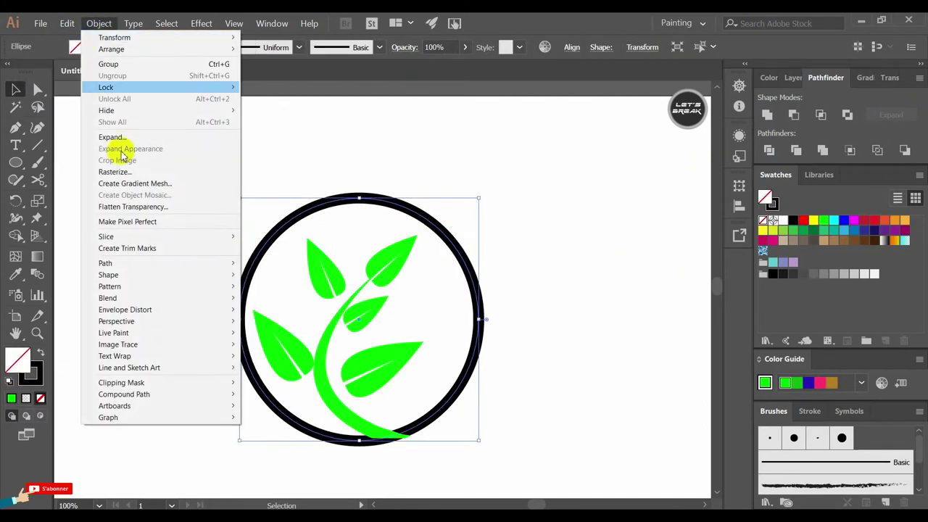
left_click(111, 138)
left_click(431, 348)
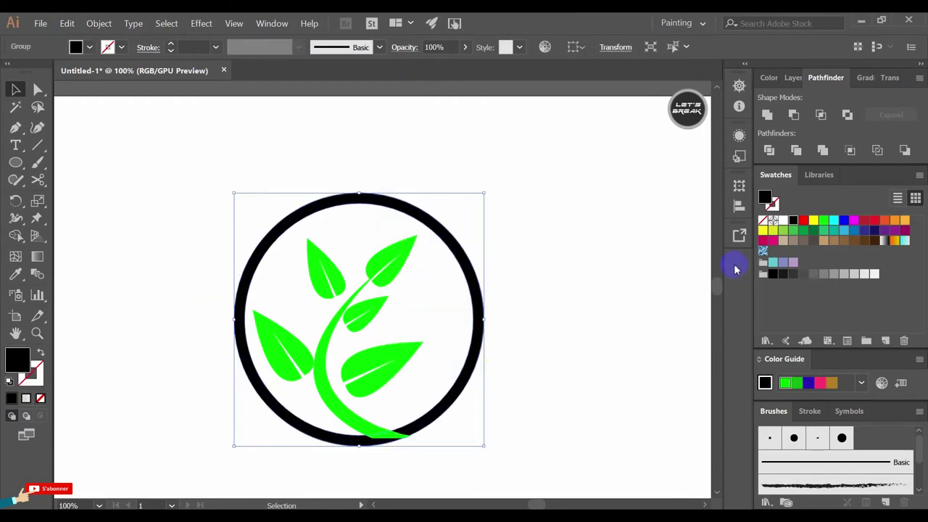
left_click(348, 406, "shift")
left_click(773, 122)
- Marquee-select all logo parts, check their context menu, then deselect
left_click(599, 293)
left_click_drag(500, 183, 218, 439)
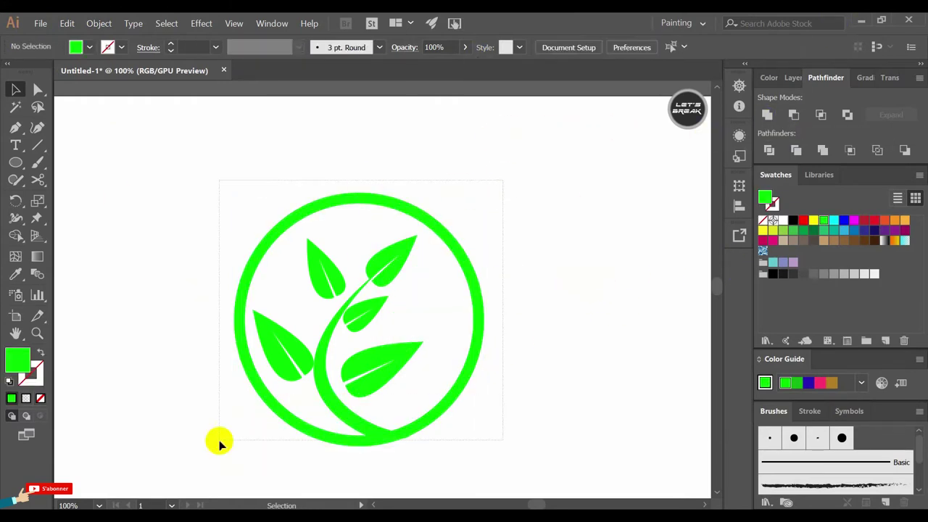
right_click(382, 261)
left_click(641, 283)
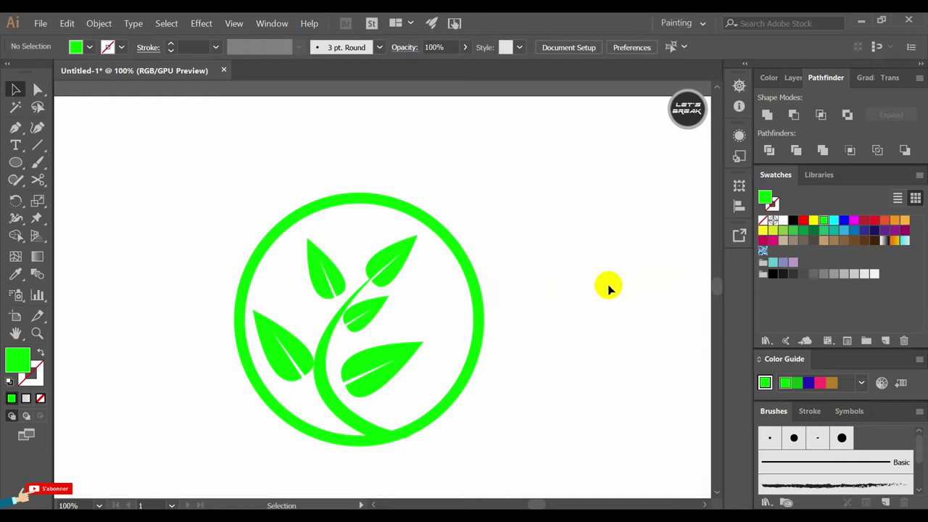
- Apply a Drop Shadow to the logo group with 51% opacity and 0 mm blur
left_click(288, 419)
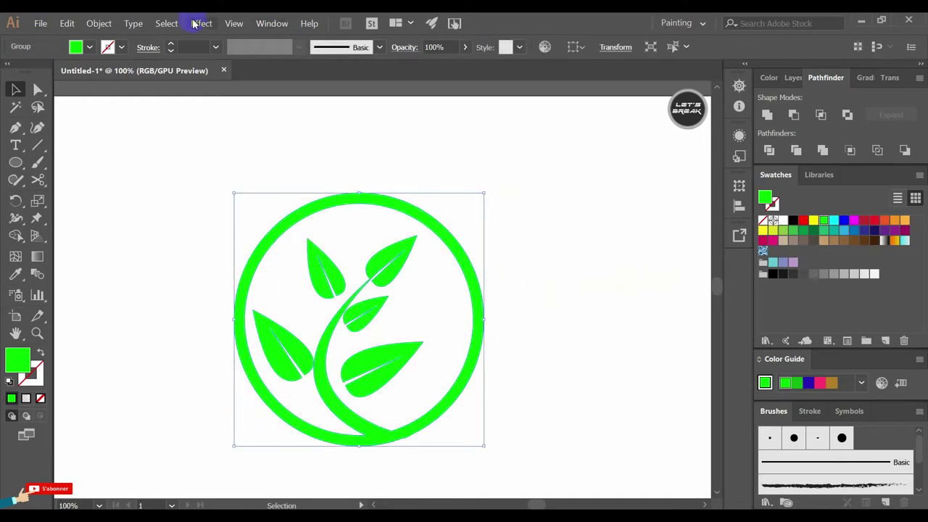
left_click(196, 23)
left_click(388, 180)
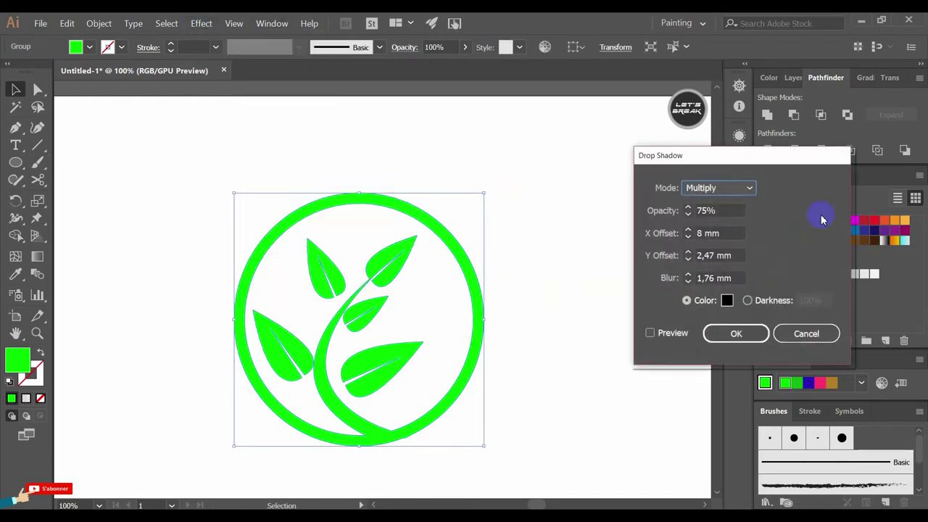
left_click(661, 338)
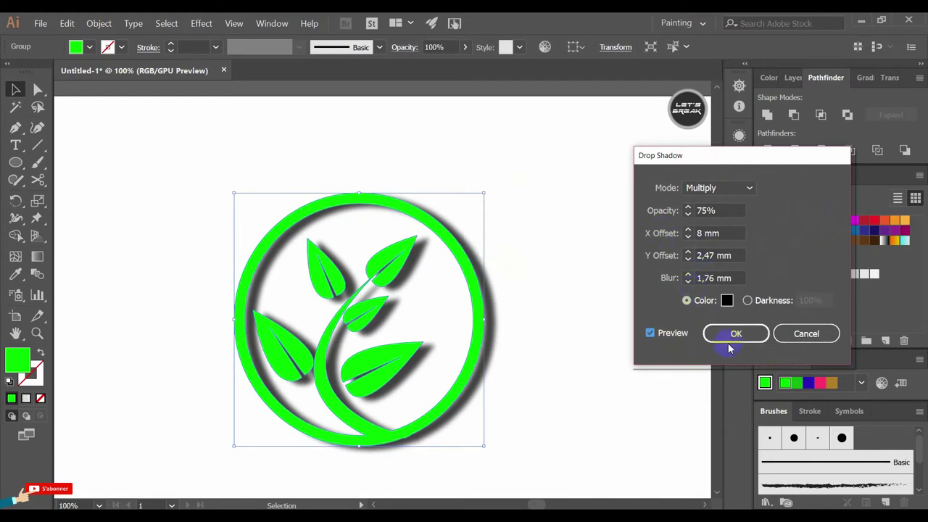
left_click(688, 215)
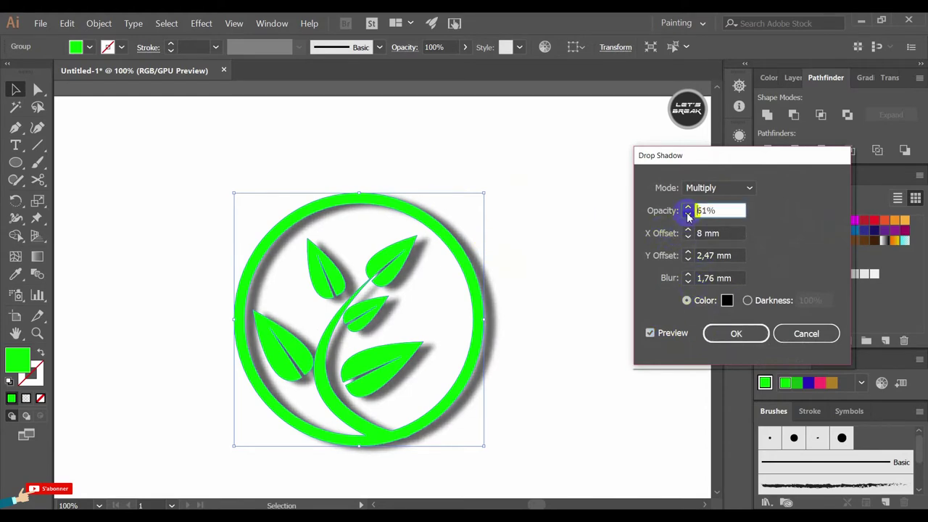
left_click(689, 282)
left_click(736, 332)
left_click(573, 250)
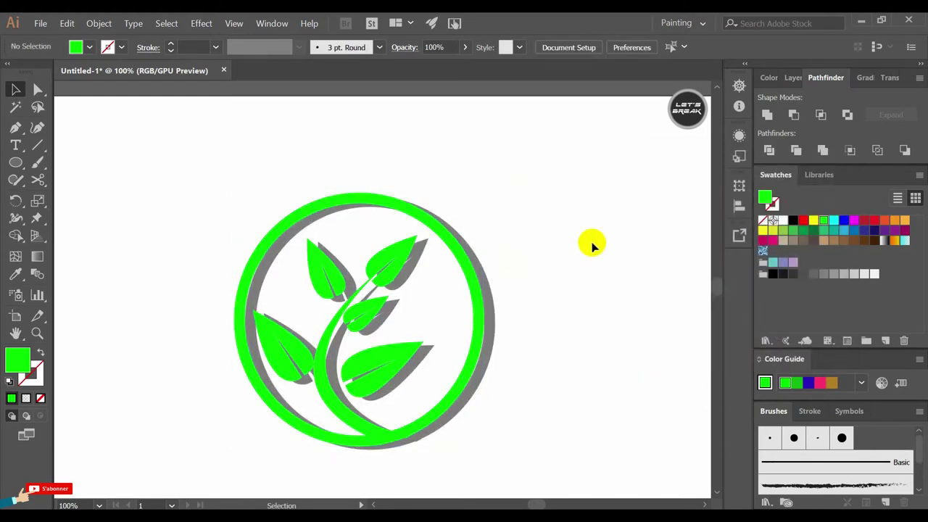
scroll(559, 221, "down", 1)
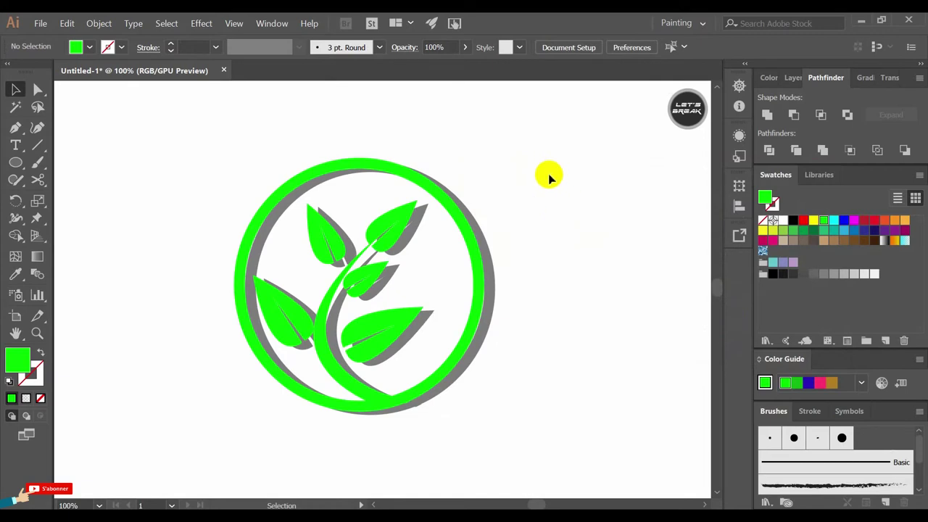
key("ctrl+minus")
- Reposition the logo group on the artboard, checking placement with the Align panel
left_click_drag(481, 218, 356, 332)
left_click_drag(414, 353, 494, 371)
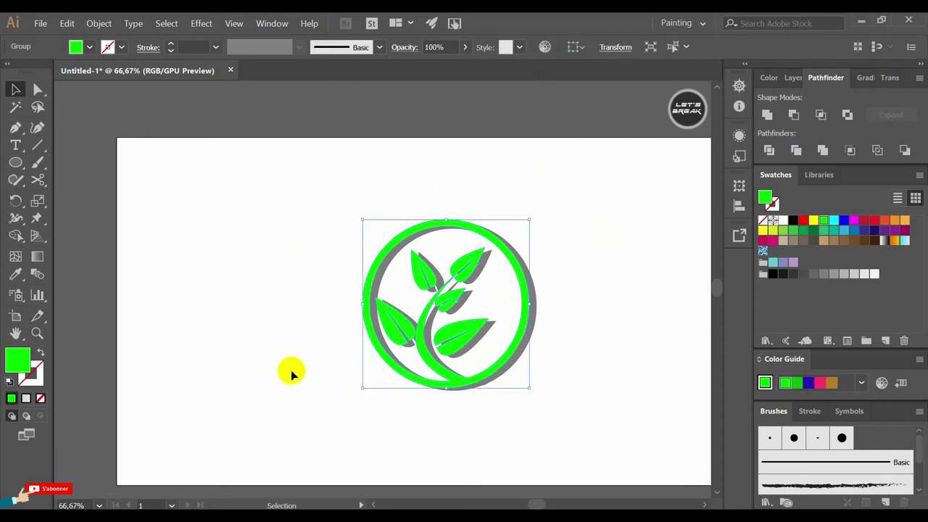
left_click(271, 24)
left_click(339, 131)
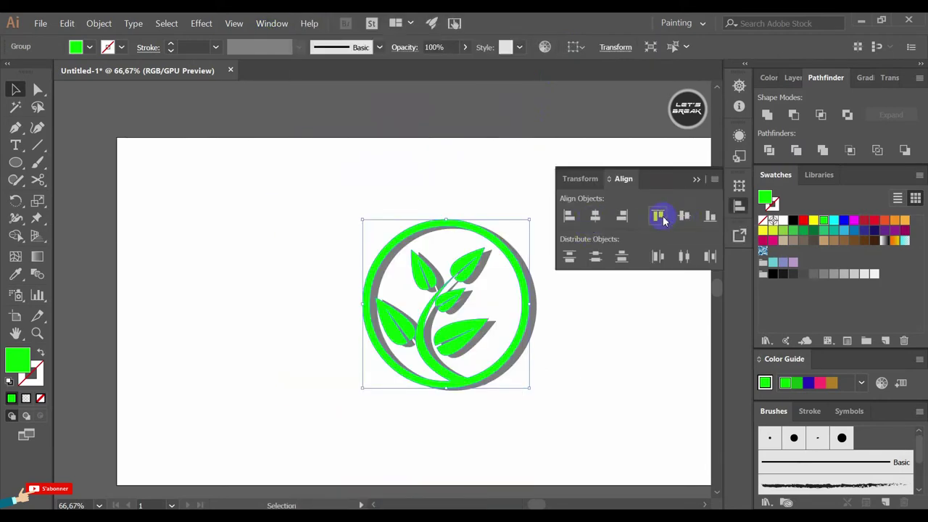
left_click(632, 369)
left_click(704, 357)
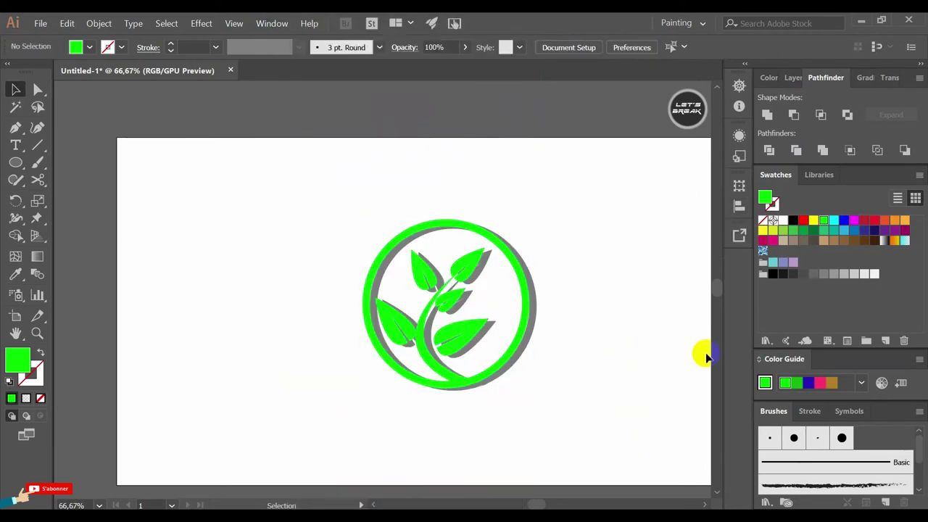
left_click(705, 504)
left_click(379, 210)
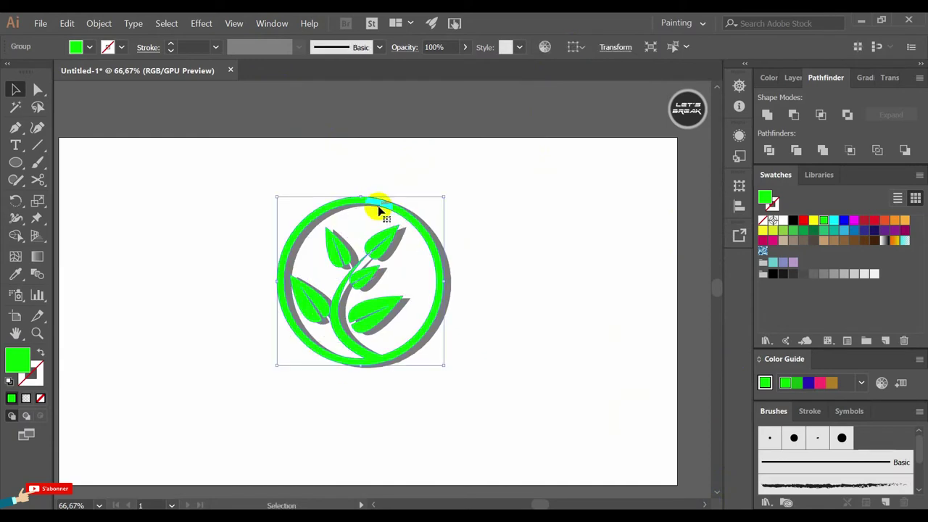
left_click(514, 238)
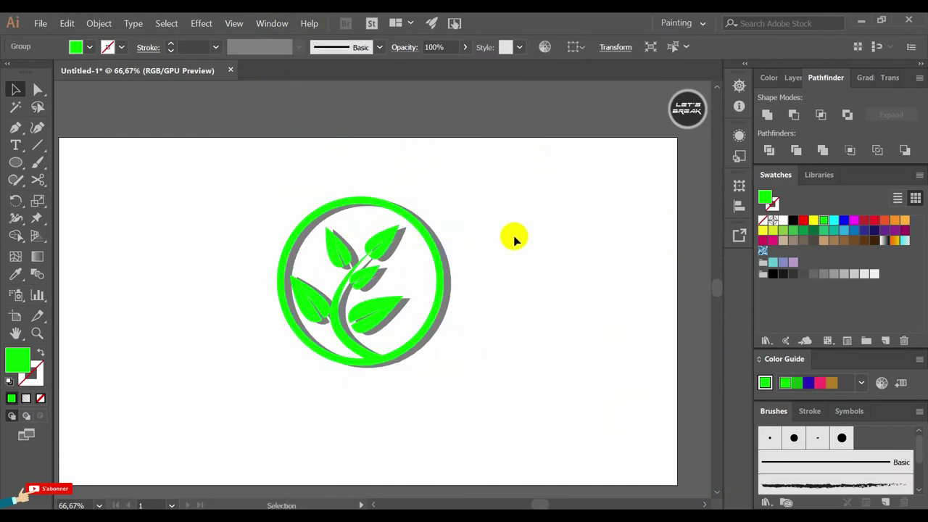
- Type 'LOGO DESIGN' in a text frame below the logo and nudge it up
left_click(14, 146)
mouse_move(284, 379)
left_mouse_down()
mouse_move(380, 442)
mouse_move(484, 449)
left_mouse_up()
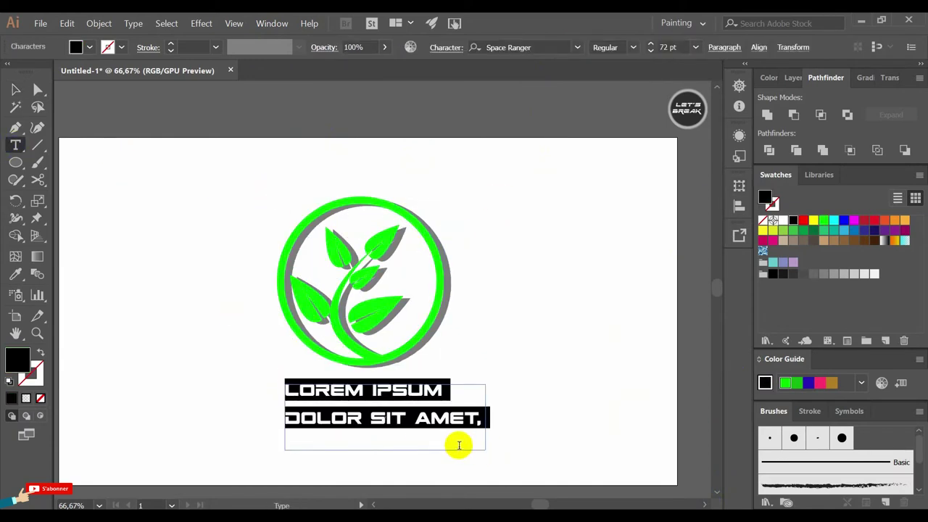
type("LOGO DESIGN")
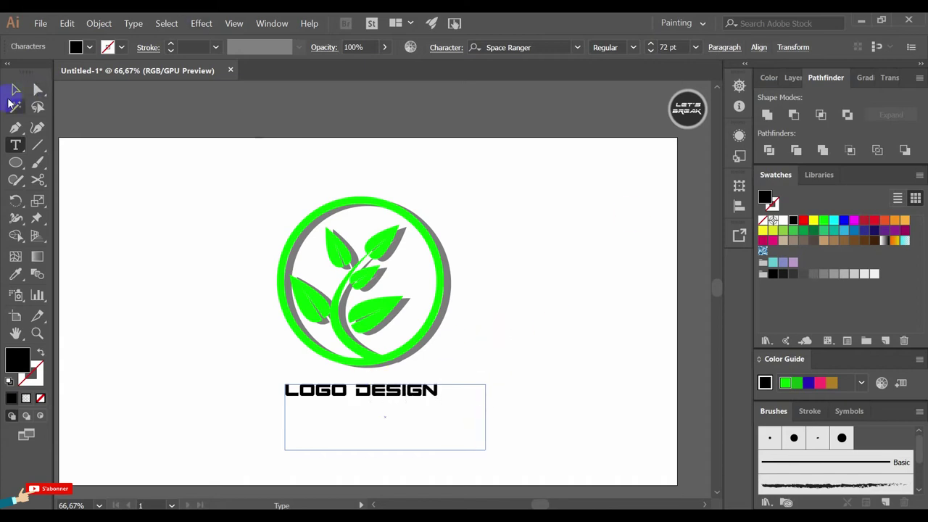
left_click(15, 91)
left_click_drag(392, 403, 392, 396)
- Convert the LOGO DESIGN text into outlines
left_click(527, 364)
right_click(393, 387)
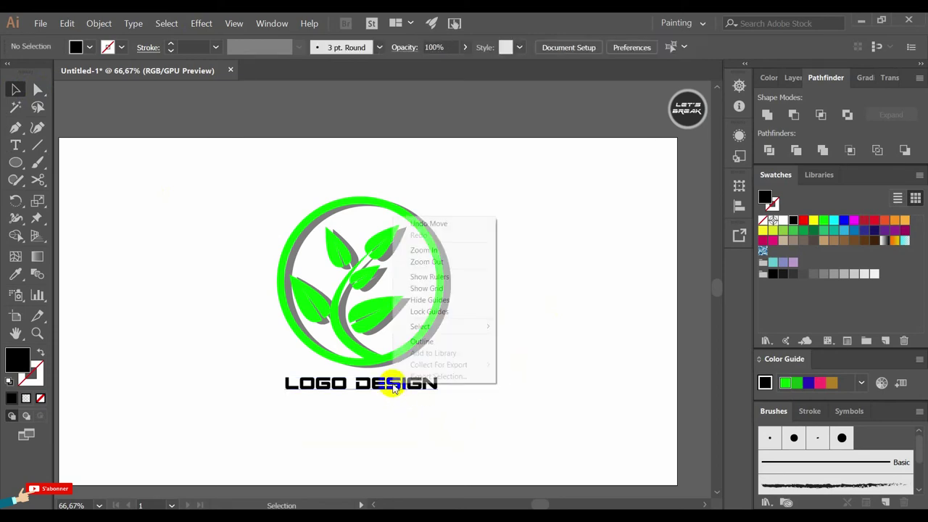
left_click(425, 400)
right_click(433, 353)
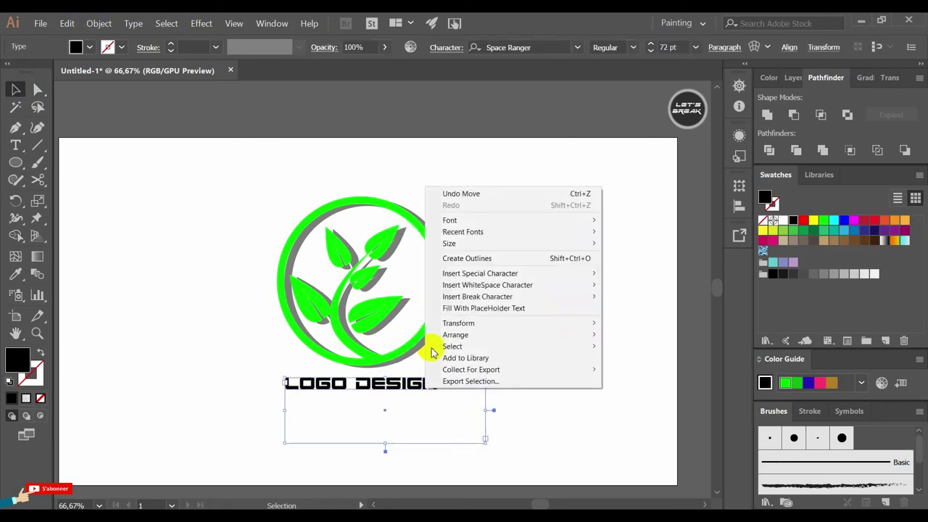
left_click(468, 258)
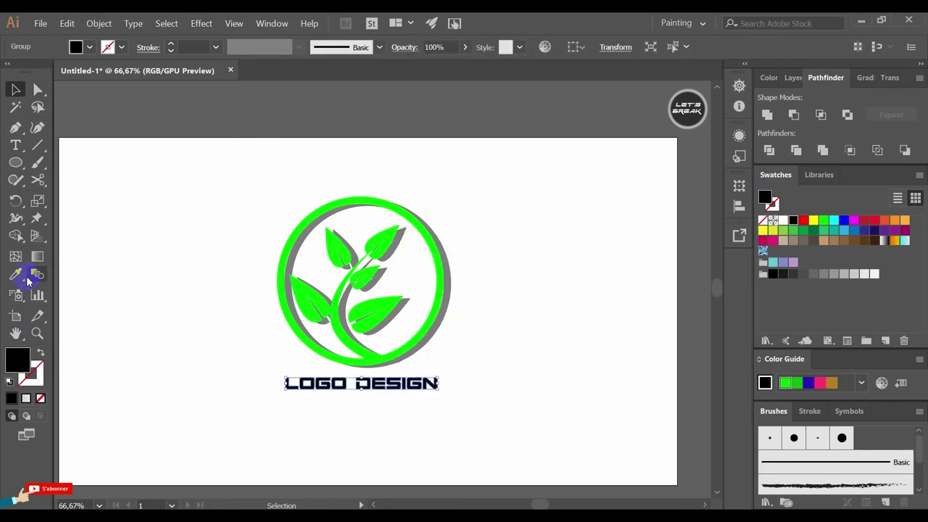
- Eyedropper the ring's green onto the LOGO DESIGN lettering
left_click(15, 275)
left_click(432, 309)
left_click(16, 89)
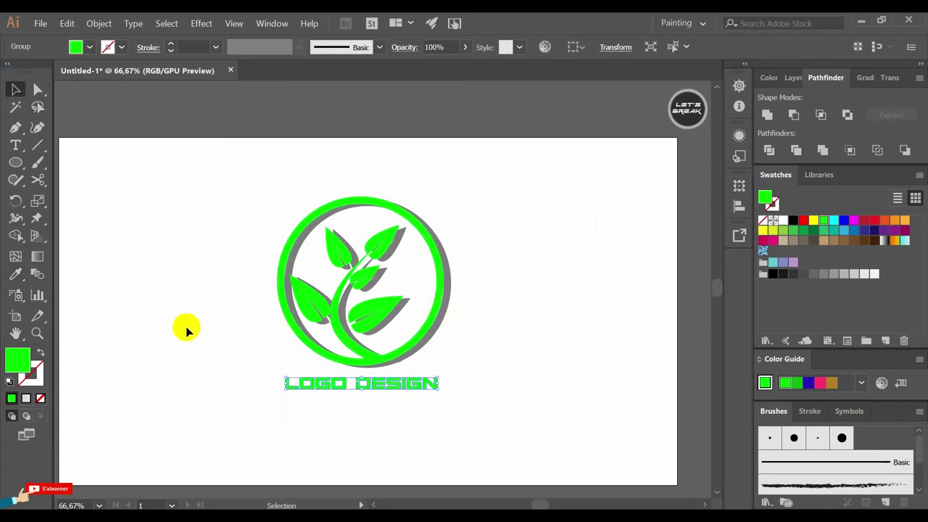
left_click(186, 331)
left_click(347, 391)
- Give the LOGO DESIGN lettering a gray drop shadow
left_click(201, 23)
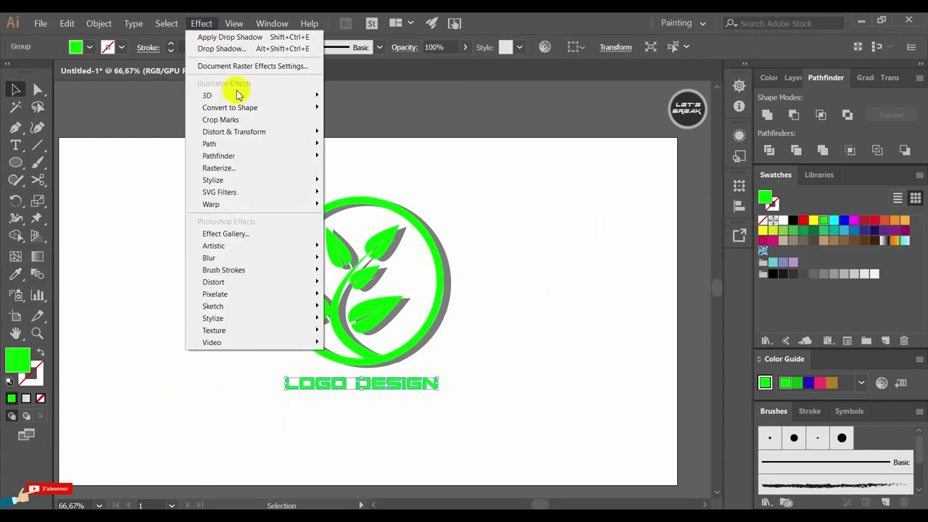
left_click(240, 168)
left_click(585, 363)
left_click(200, 23)
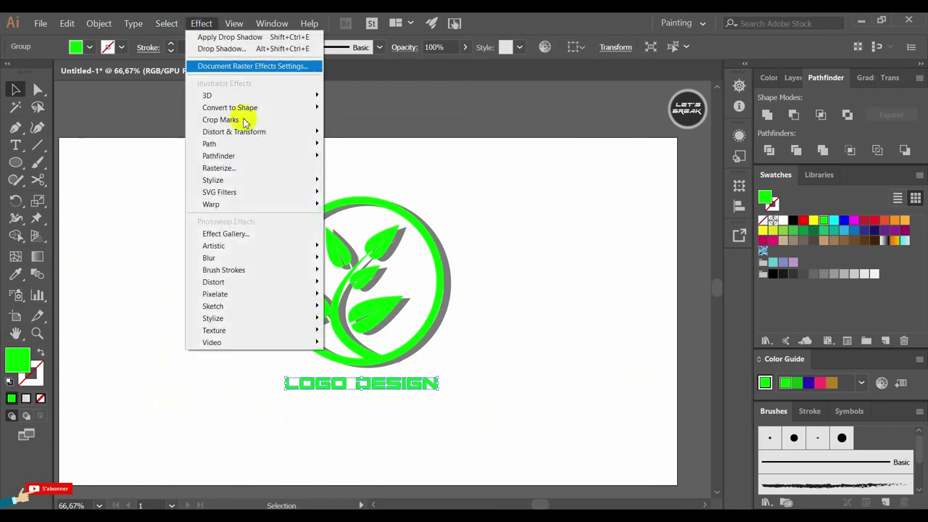
mouse_move(212, 180)
left_click(363, 180)
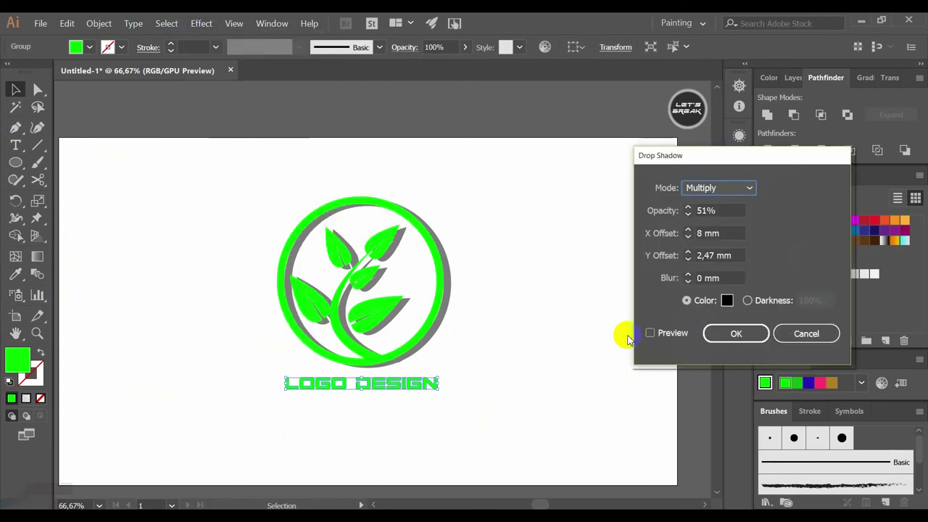
left_click(649, 333)
left_click(734, 333)
left_click(261, 231)
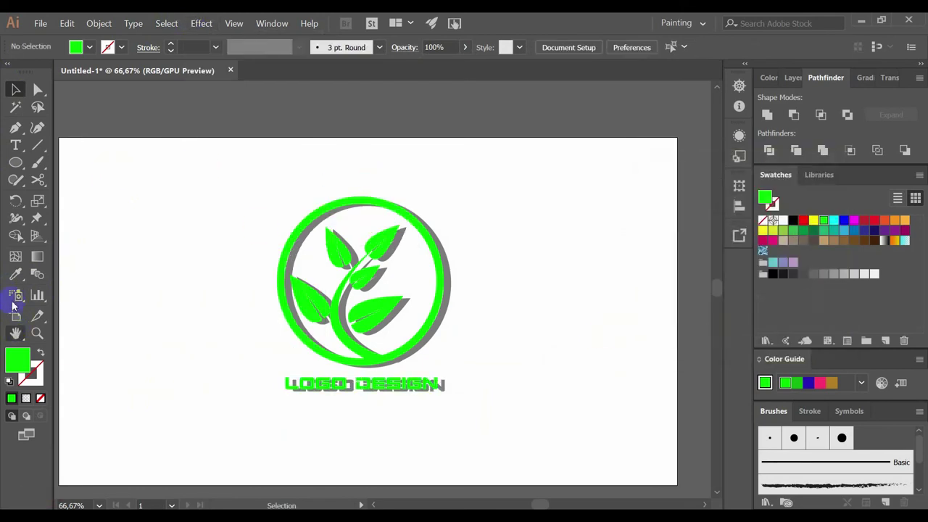
- Draw a thin ellipse under the lettering and fill it teal-green
left_click_drag(15, 162, 68, 197)
left_click_drag(289, 405, 451, 398)
key("v")
left_click(108, 305)
left_click(354, 404)
left_click(821, 232)
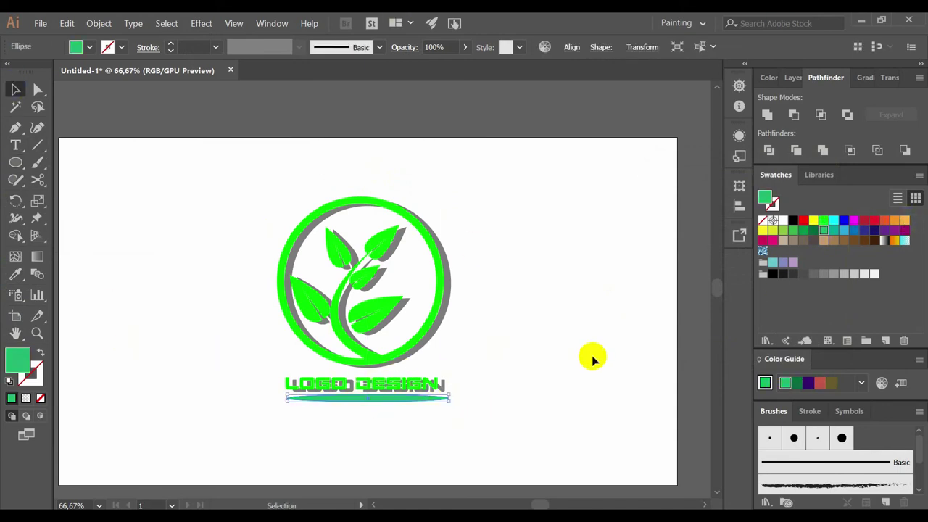
left_click(593, 358)
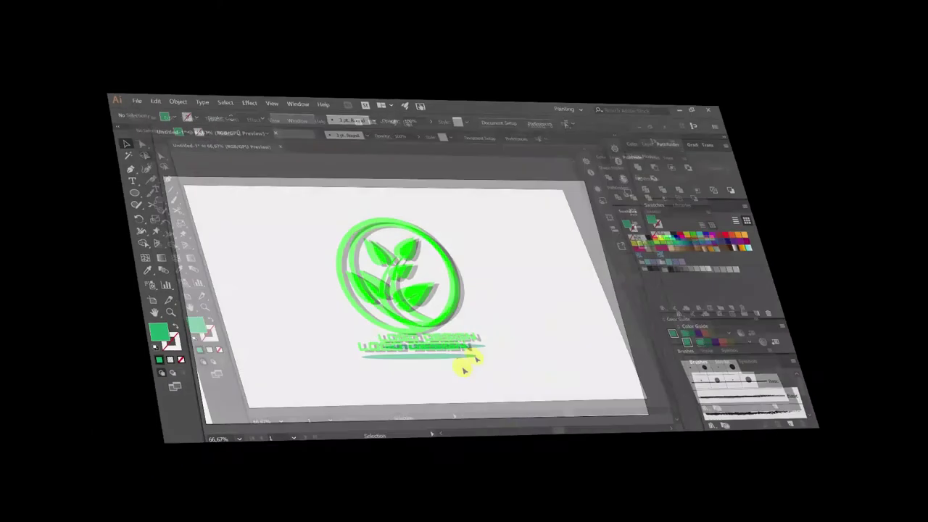